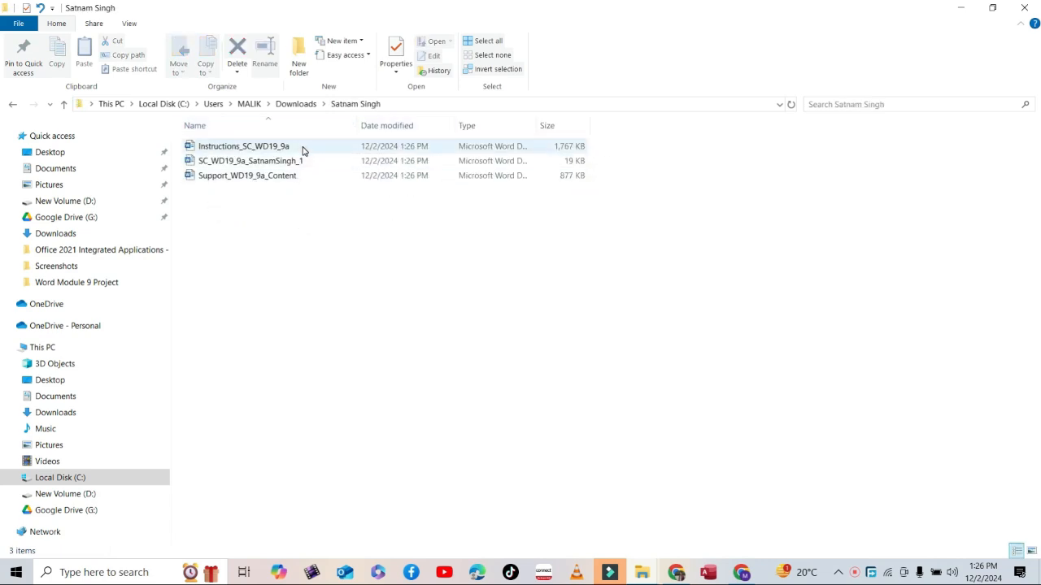
- Open the Instructions_SC_WD19_9a document and read its title and the first Getting Started item
{"action": "double_click", "coordinate": [292, 146]}
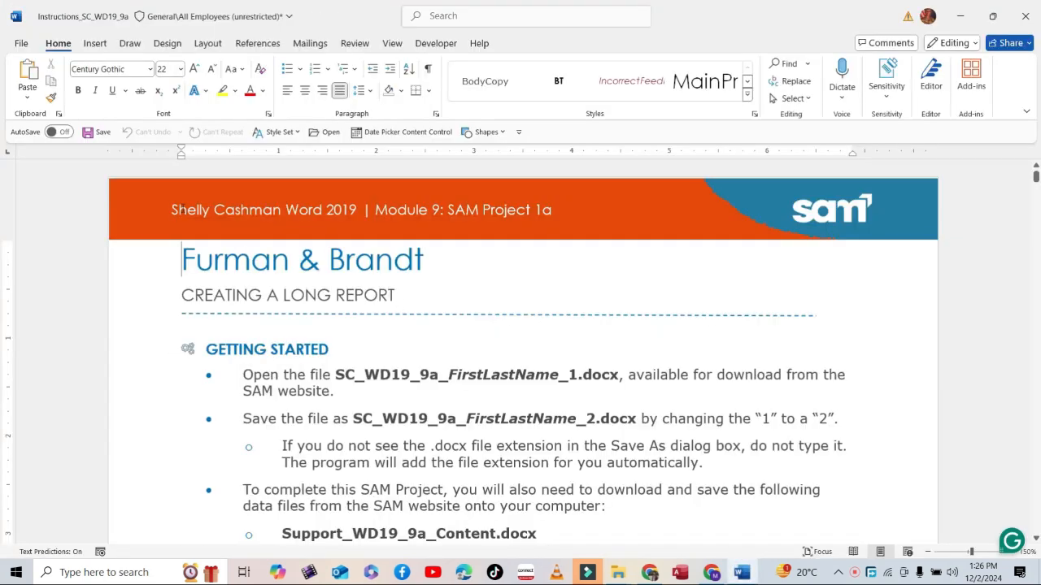
{"action": "left_click_drag", "start_coordinate": [175, 209], "coordinate": [560, 213]}
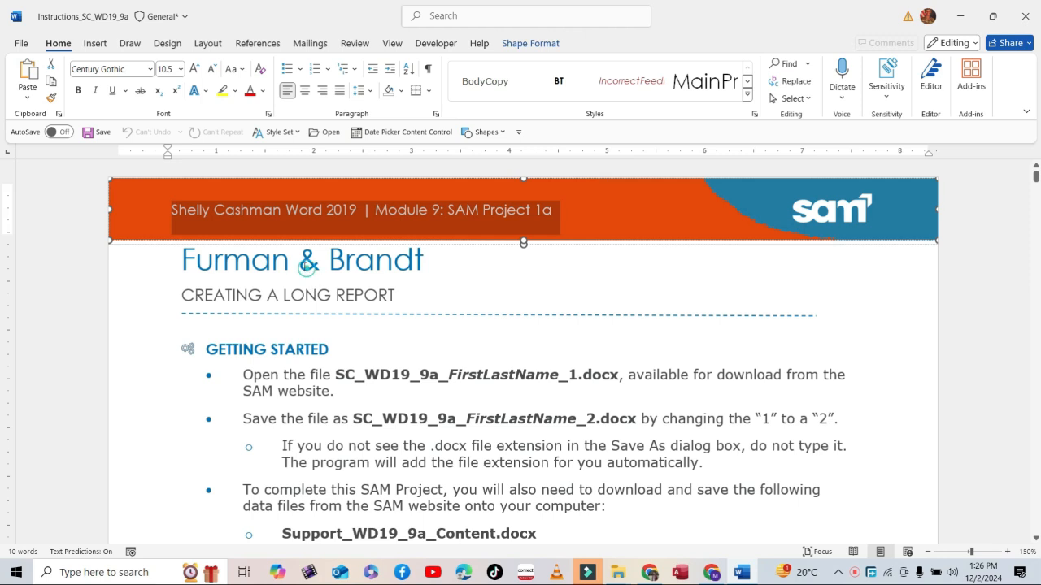
{"action": "left_click", "coordinate": [298, 261]}
{"action": "left_click_drag", "start_coordinate": [189, 260], "coordinate": [335, 279]}
{"action": "left_click", "coordinate": [310, 295]}
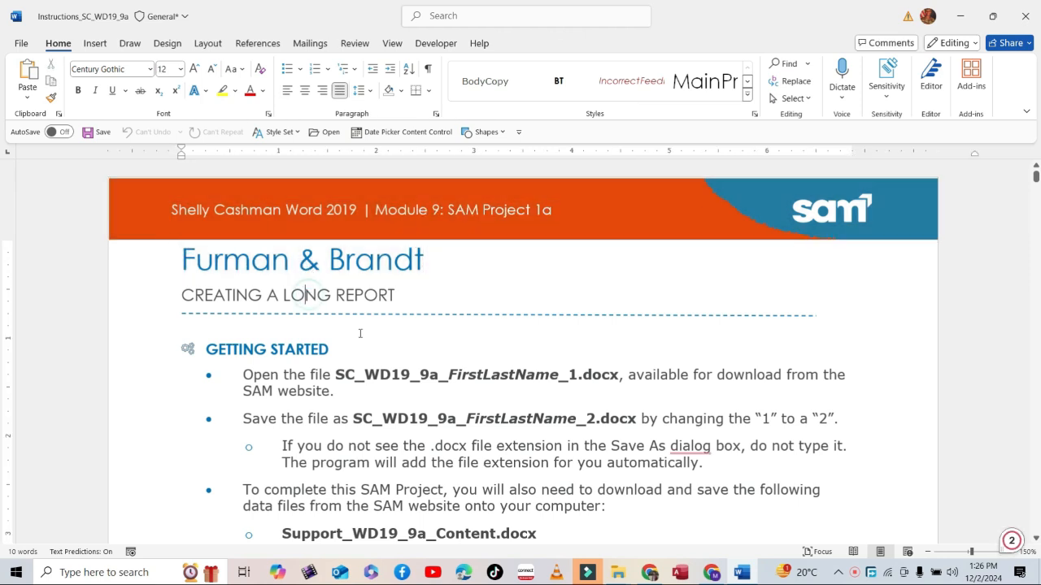
{"action": "scroll", "coordinate": [301, 284], "scroll_direction": "down", "scroll_amount": 2}
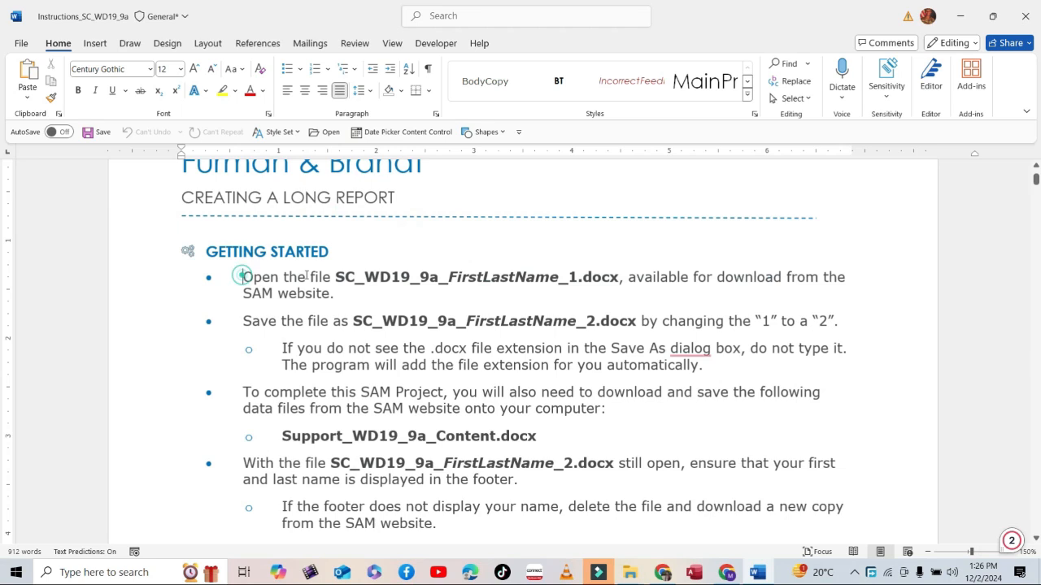
{"action": "left_click_drag", "start_coordinate": [243, 275], "coordinate": [338, 294]}
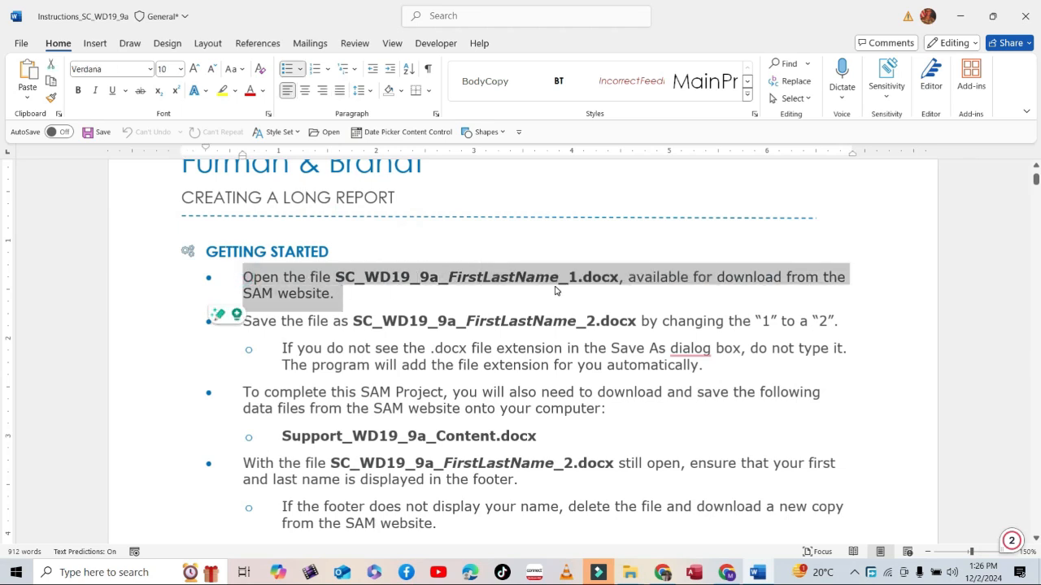
- Close the extra Downloads folder windows and switch to the File Explorer window with the project files
{"action": "left_click", "coordinate": [629, 573]}
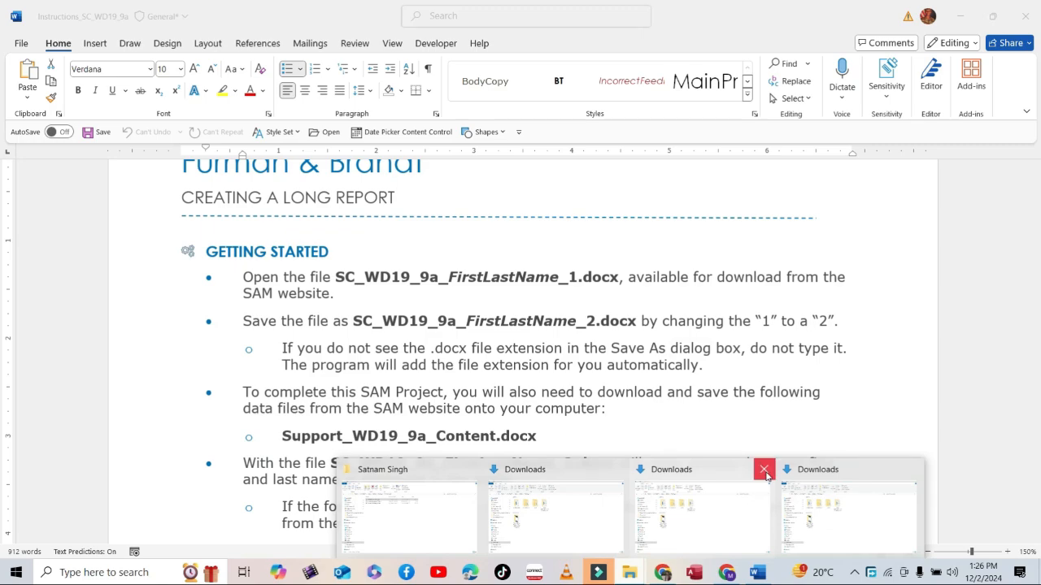
{"action": "left_click", "coordinate": [764, 469]}
{"action": "mouse_move", "coordinate": [730, 480]}
{"action": "left_click", "coordinate": [691, 470]}
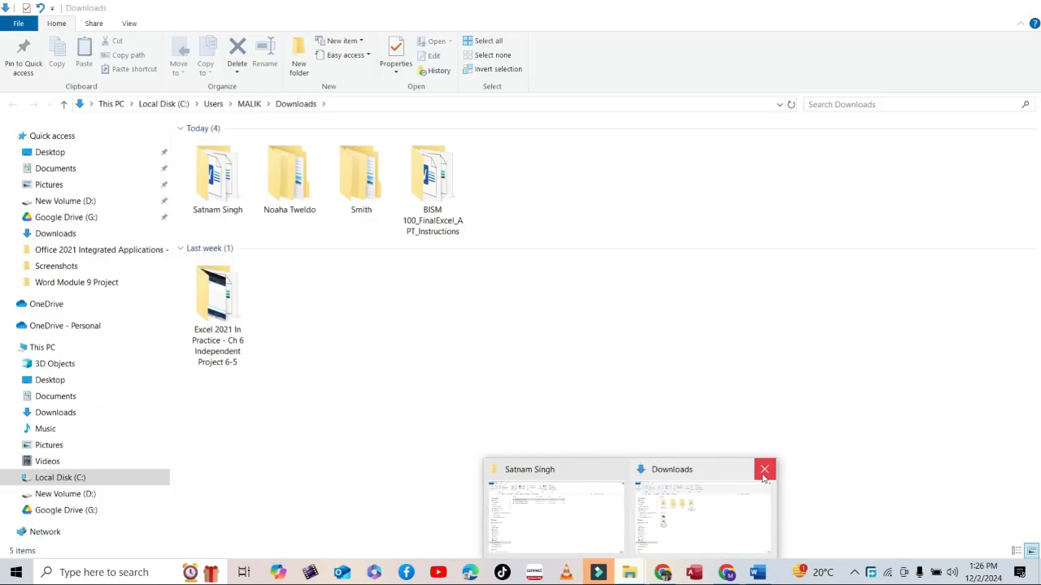
{"action": "left_click", "coordinate": [764, 476]}
{"action": "left_click", "coordinate": [569, 504]}
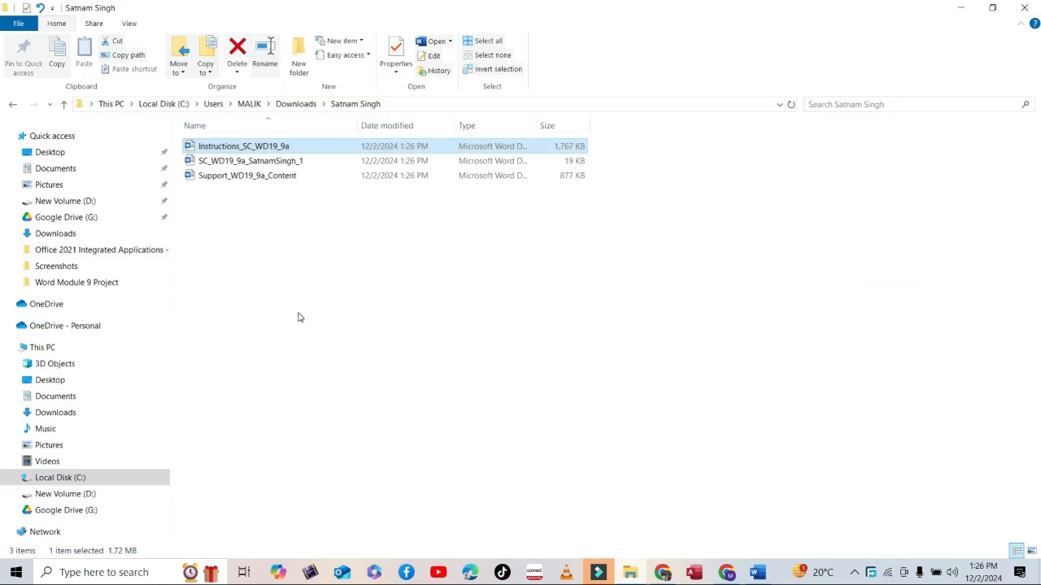
- Duplicate the SC_WD19_9a starter document ending in _1 and rename the original so its name ends in _2
{"action": "left_click", "coordinate": [309, 165]}
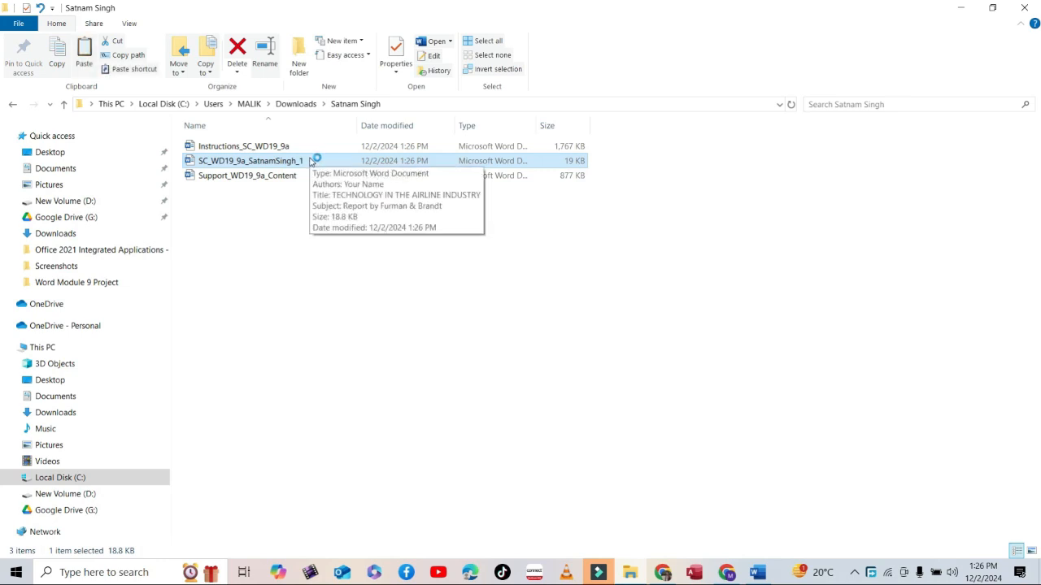
{"action": "key", "text": "ctrl+v"}
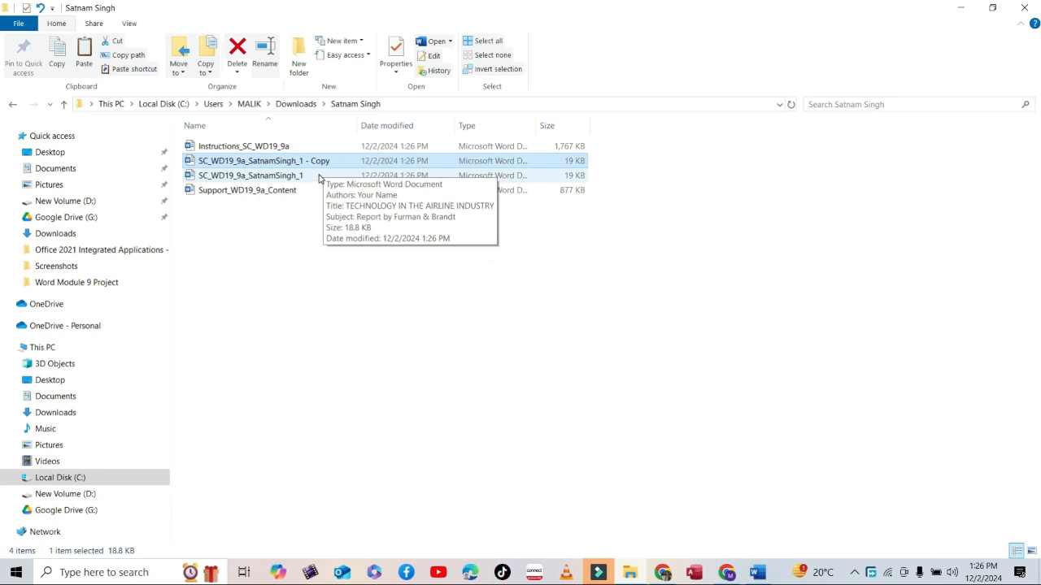
{"action": "left_click", "coordinate": [319, 176]}
{"action": "right_click", "coordinate": [319, 176]}
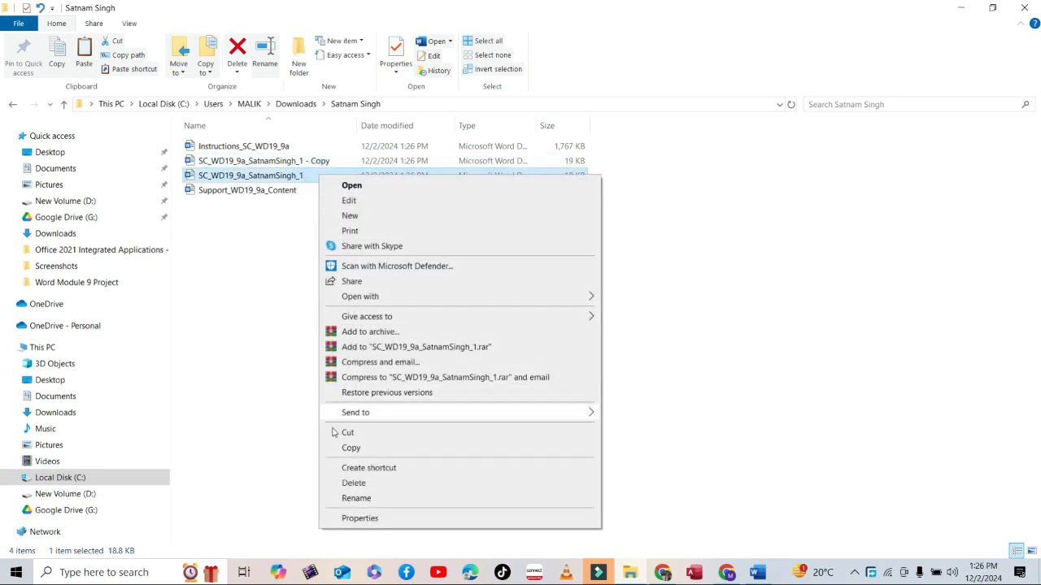
{"action": "left_click", "coordinate": [356, 499]}
{"action": "left_click", "coordinate": [308, 174]}
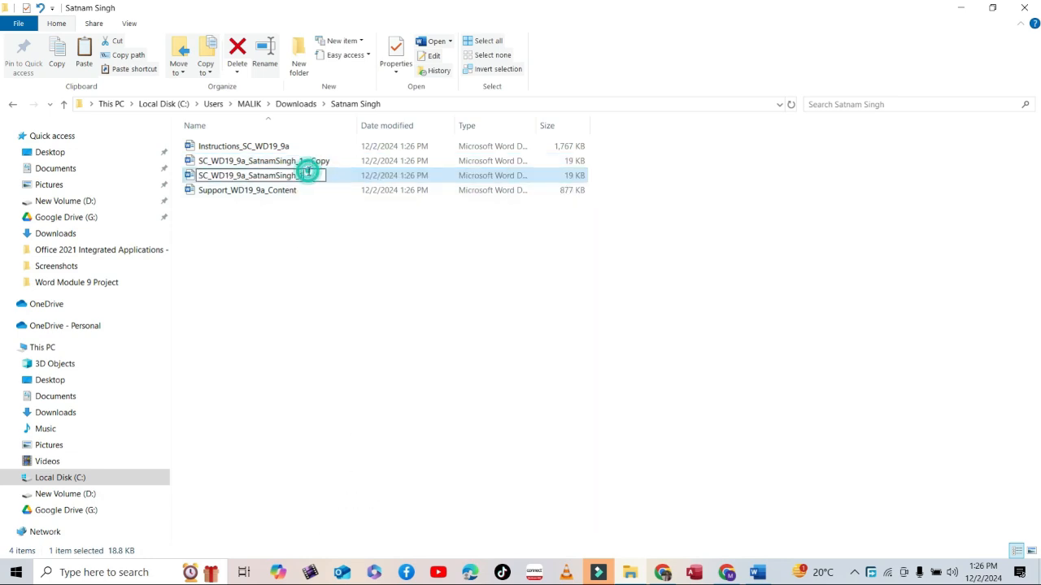
{"action": "key", "text": "BackSpace"}
{"action": "type", "text": "2"}
{"action": "key", "text": "Return"}
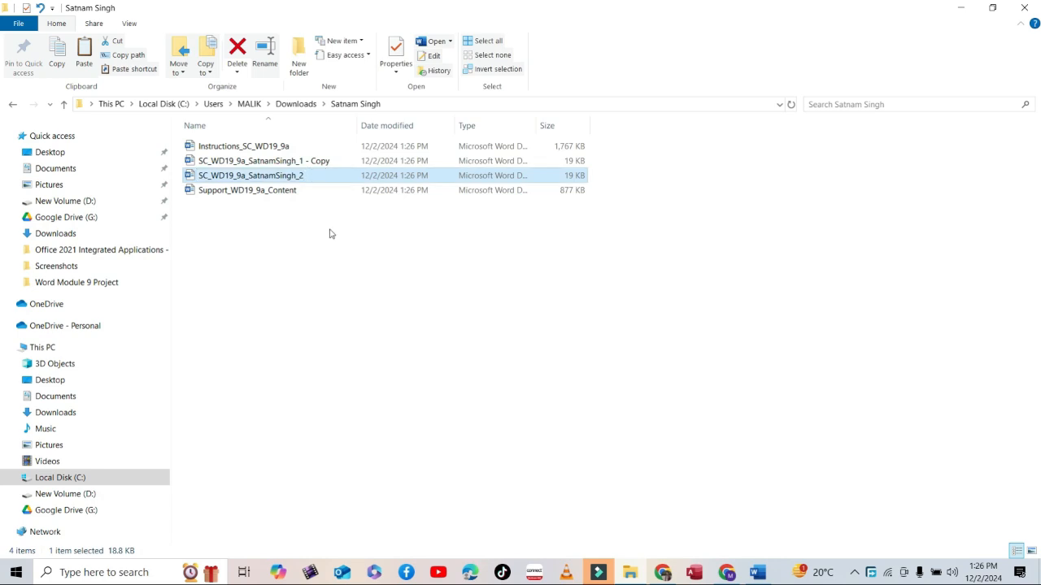
{"action": "left_click", "coordinate": [337, 288]}
- Open the renamed SC_WD19_9a document ending in _2 in Word and look over its cover page and footer
{"action": "double_click", "coordinate": [317, 174]}
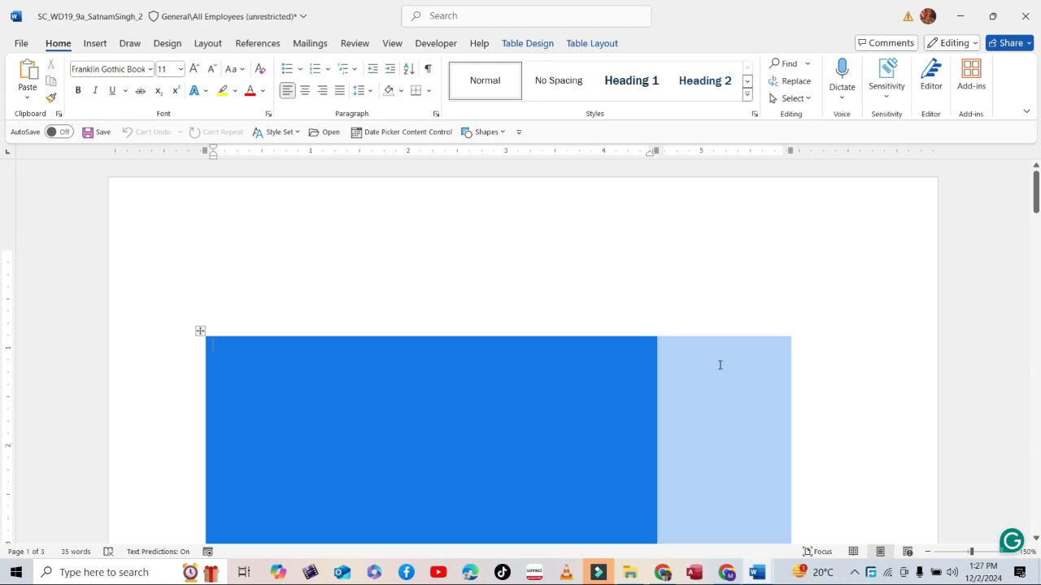
{"action": "scroll", "coordinate": [719, 365], "scroll_direction": "down", "scroll_amount": 8}
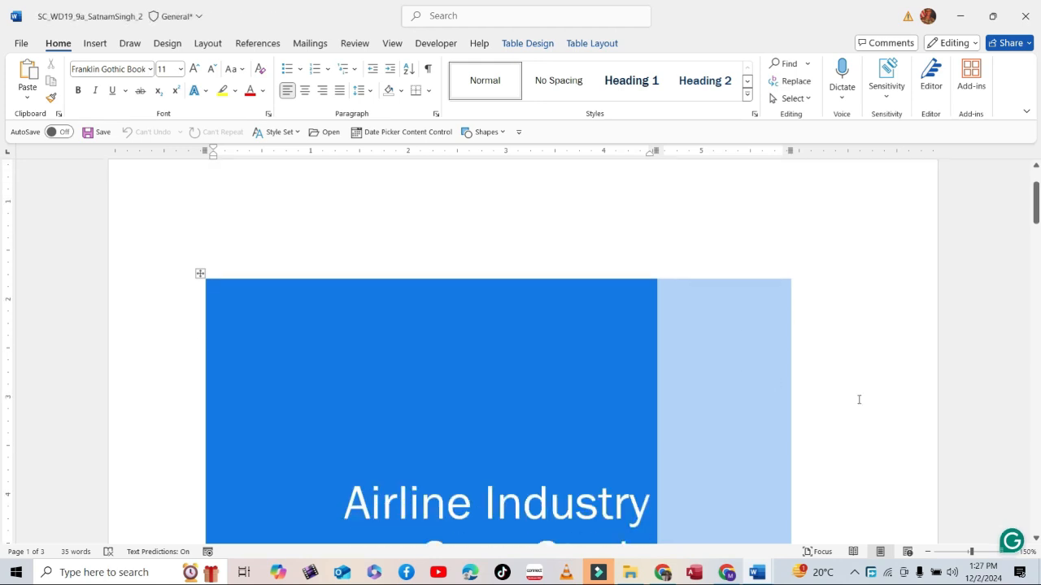
{"action": "scroll", "coordinate": [792, 397], "scroll_direction": "down", "scroll_amount": 4}
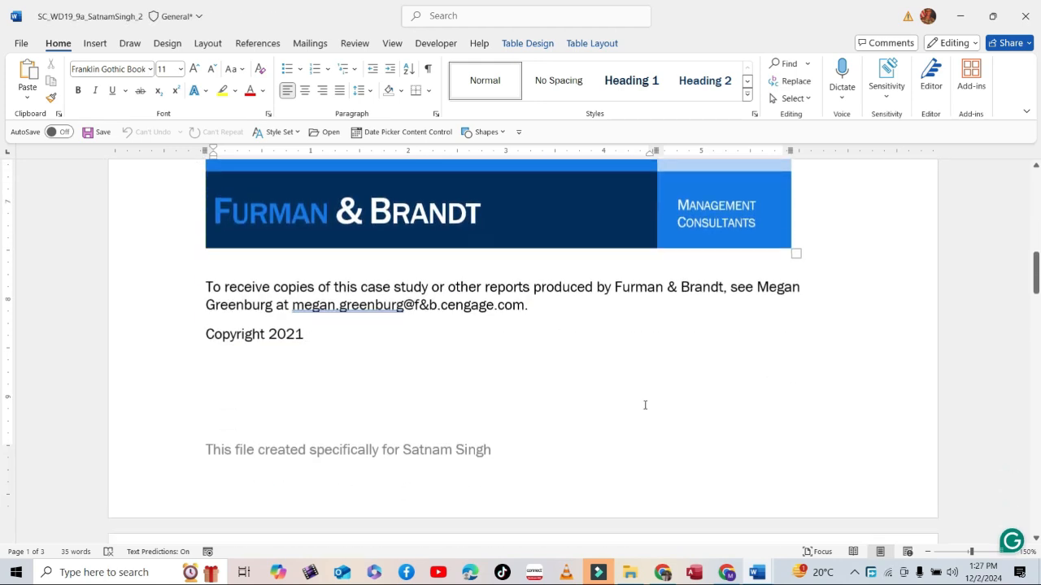
{"action": "scroll", "coordinate": [1035, 264], "scroll_direction": "up", "scroll_amount": 2}
{"action": "left_click_drag", "start_coordinate": [1035, 264], "coordinate": [1035, 203]}
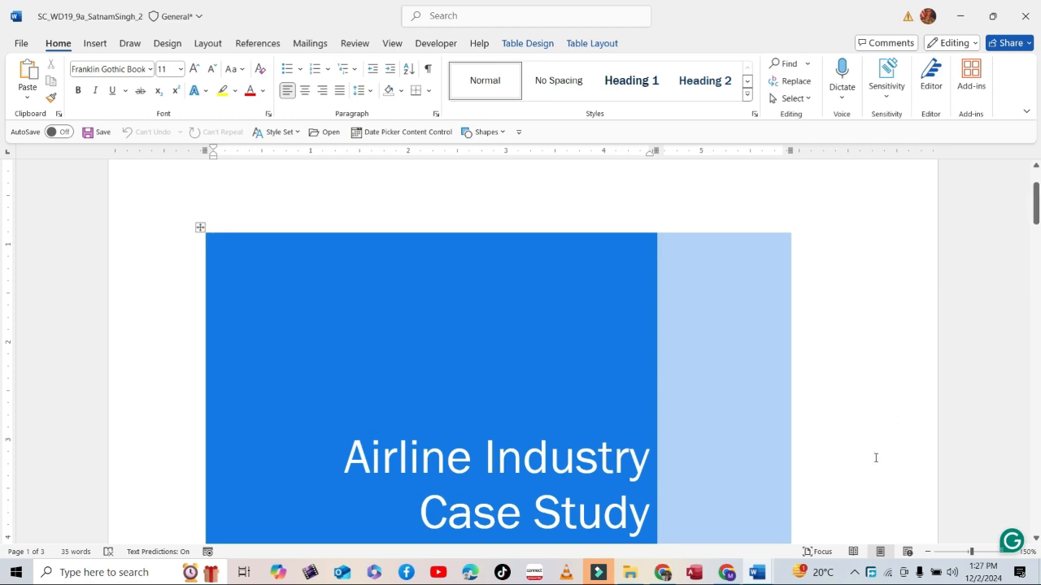
- Return to the instructions document and read the Getting Started items on saving the file and the support file
{"action": "left_click", "coordinate": [756, 576]}
{"action": "left_click", "coordinate": [687, 507]}
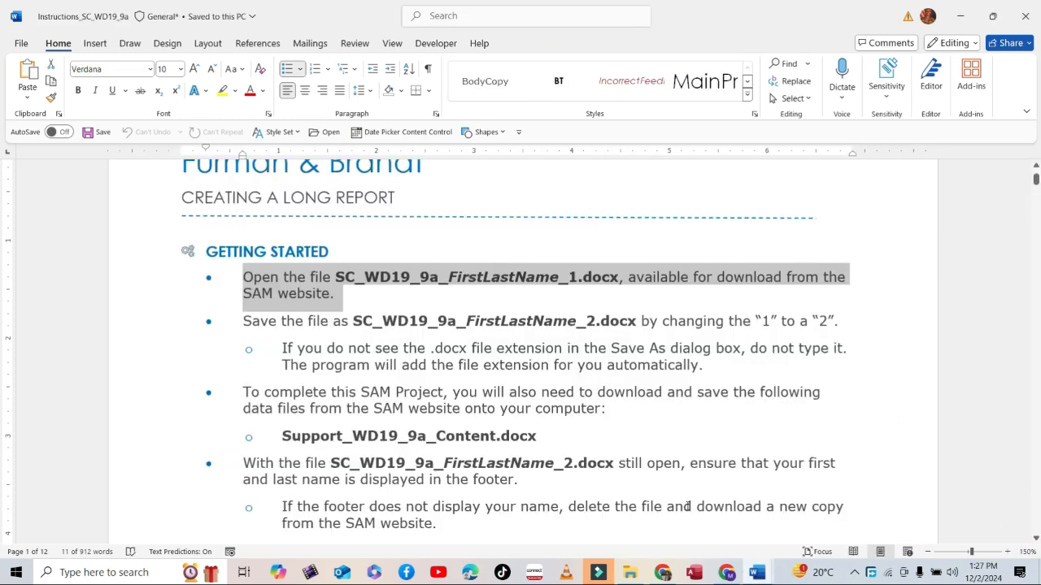
{"action": "left_click", "coordinate": [228, 317]}
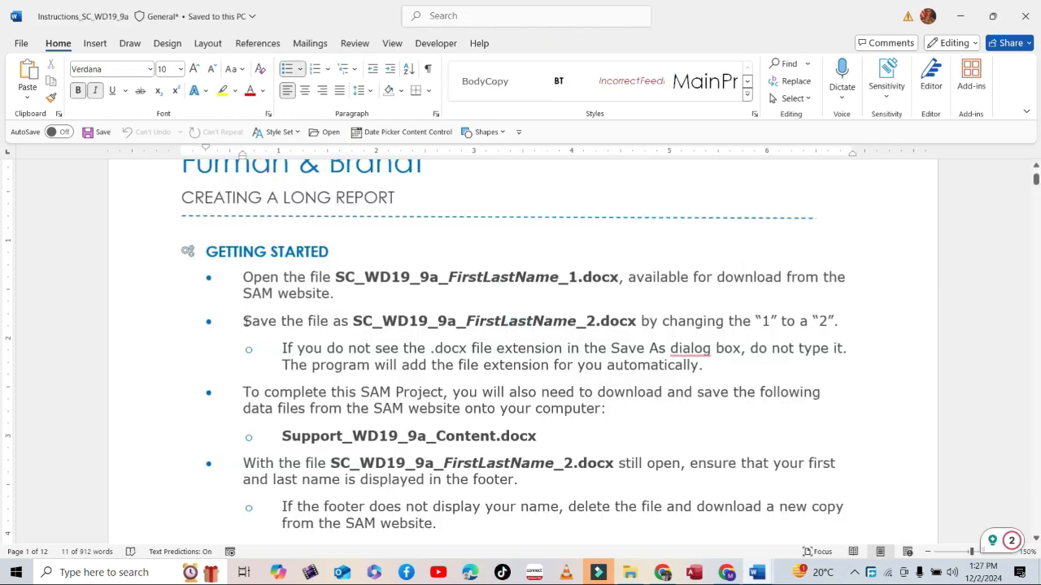
{"action": "left_click_drag", "start_coordinate": [243, 321], "coordinate": [611, 315]}
{"action": "triple_click", "coordinate": [797, 319]}
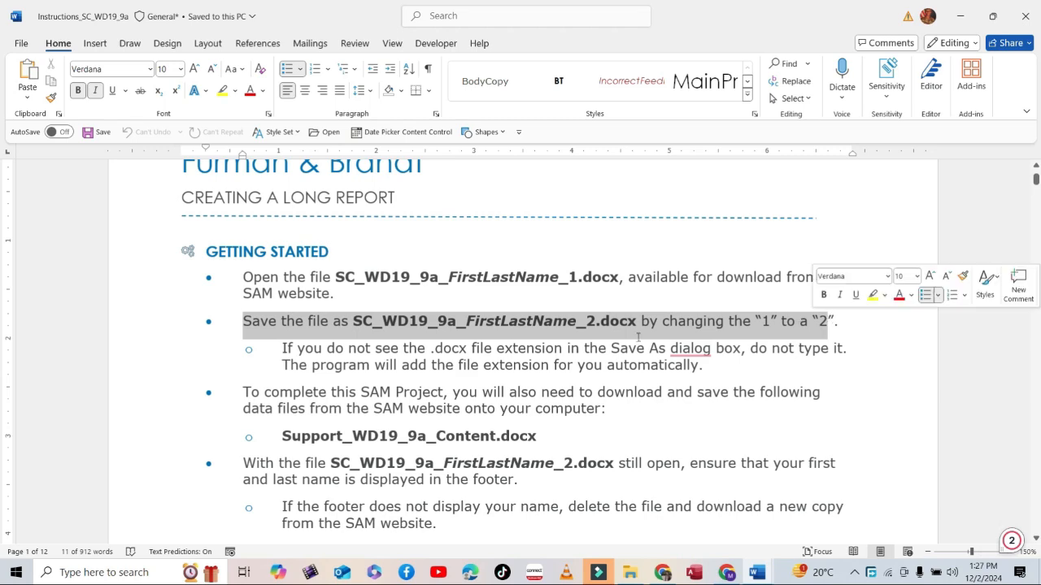
{"action": "scroll", "coordinate": [469, 376], "scroll_direction": "down", "scroll_amount": 2}
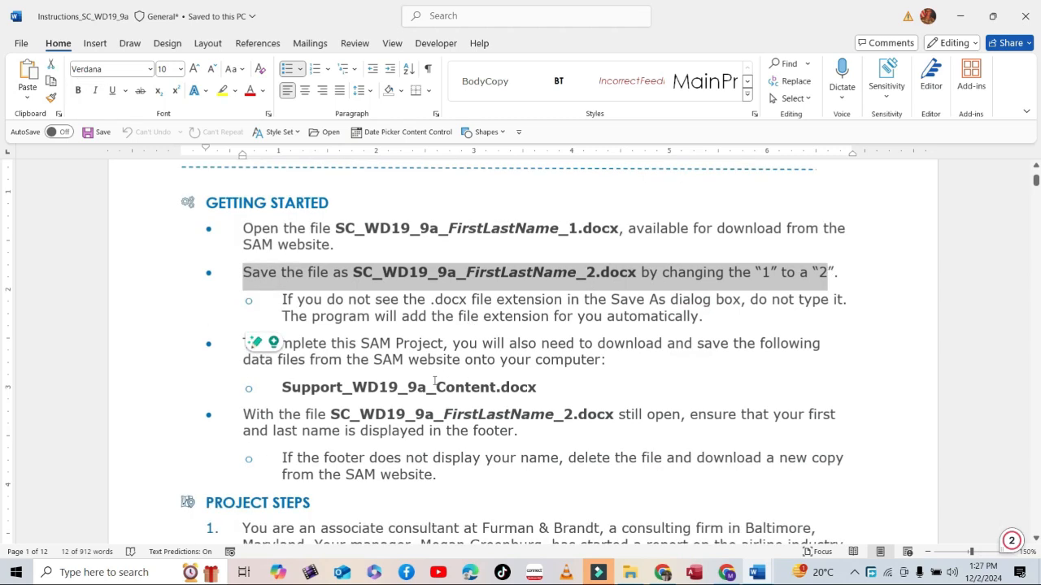
{"action": "left_click", "coordinate": [412, 381]}
- Highlight the introductory paragraph of project step 1 in yellow in the instructions document
{"action": "scroll", "coordinate": [530, 405], "scroll_direction": "down", "scroll_amount": 2}
{"action": "scroll", "coordinate": [530, 405], "scroll_direction": "down", "scroll_amount": 3}
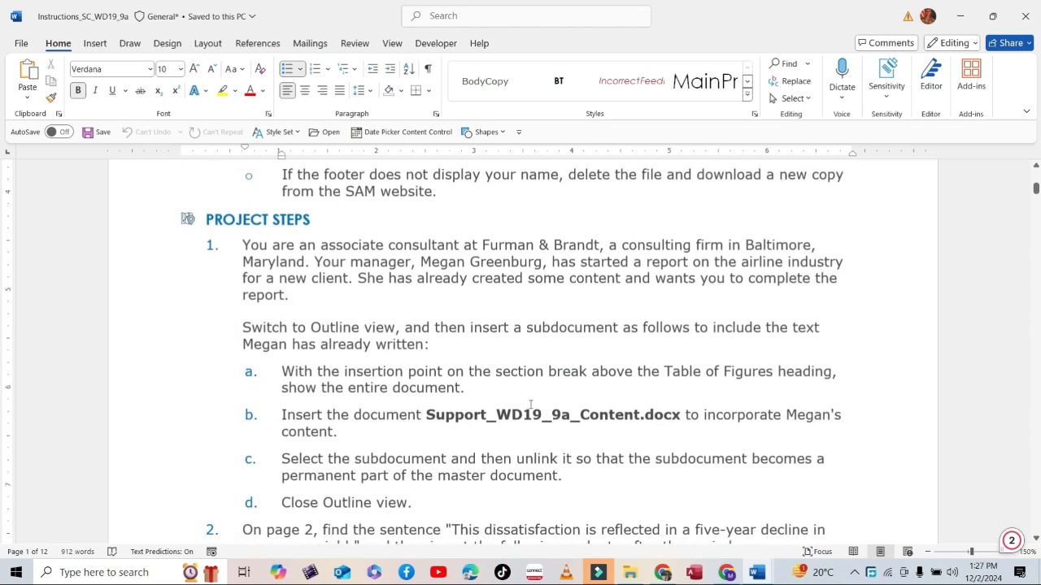
{"action": "left_click_drag", "start_coordinate": [241, 234], "coordinate": [361, 286]}
{"action": "left_click", "coordinate": [421, 265]}
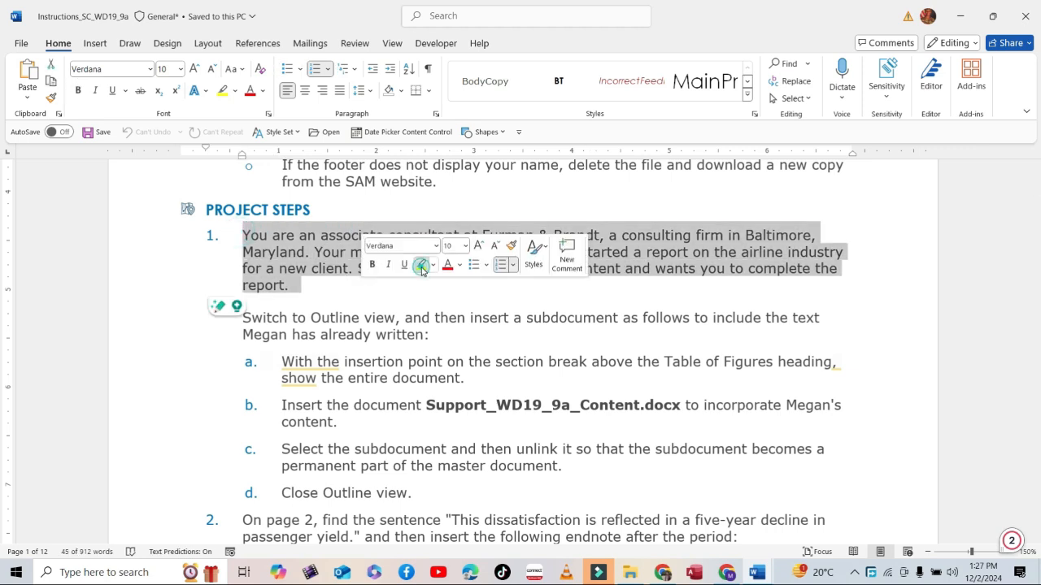
{"action": "left_click", "coordinate": [360, 289]}
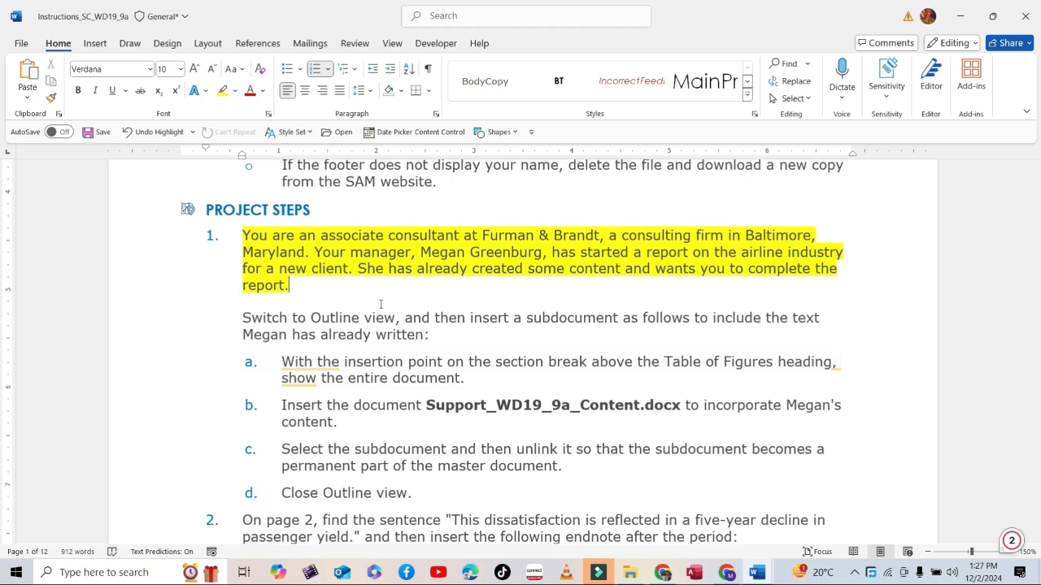
- Switch the airline report to Outline view and place the insertion point on the section break above the Table of Figures heading
{"action": "scroll", "coordinate": [379, 312], "scroll_direction": "down", "scroll_amount": 1}
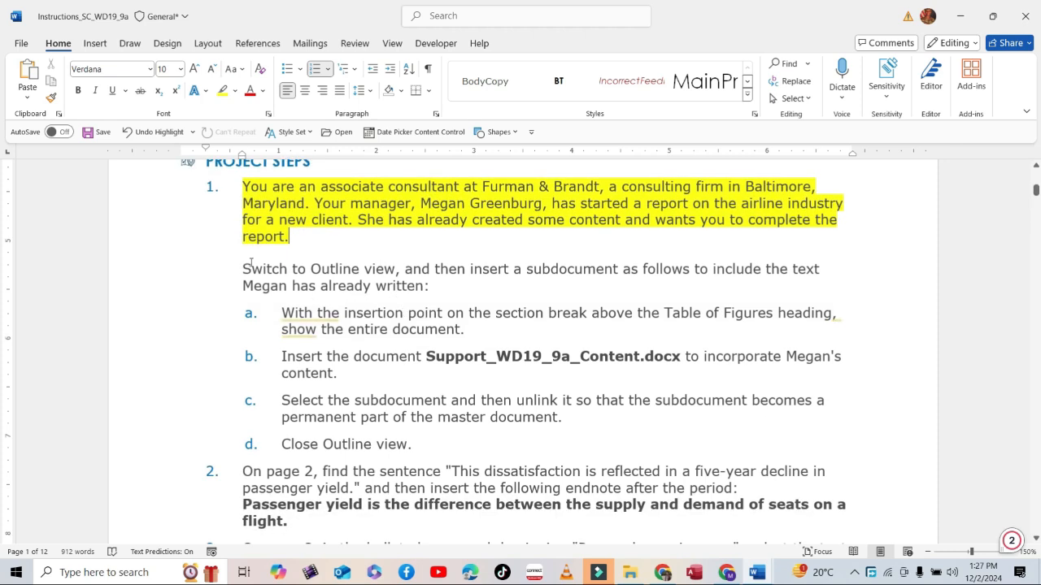
{"action": "left_click_drag", "start_coordinate": [243, 268], "coordinate": [346, 281]}
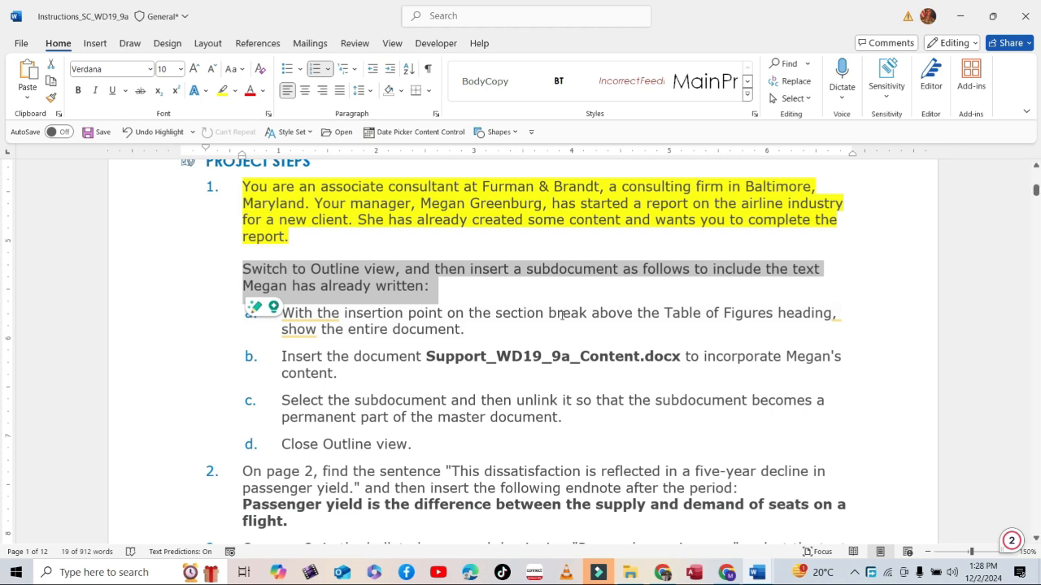
{"action": "left_click", "coordinate": [757, 572]}
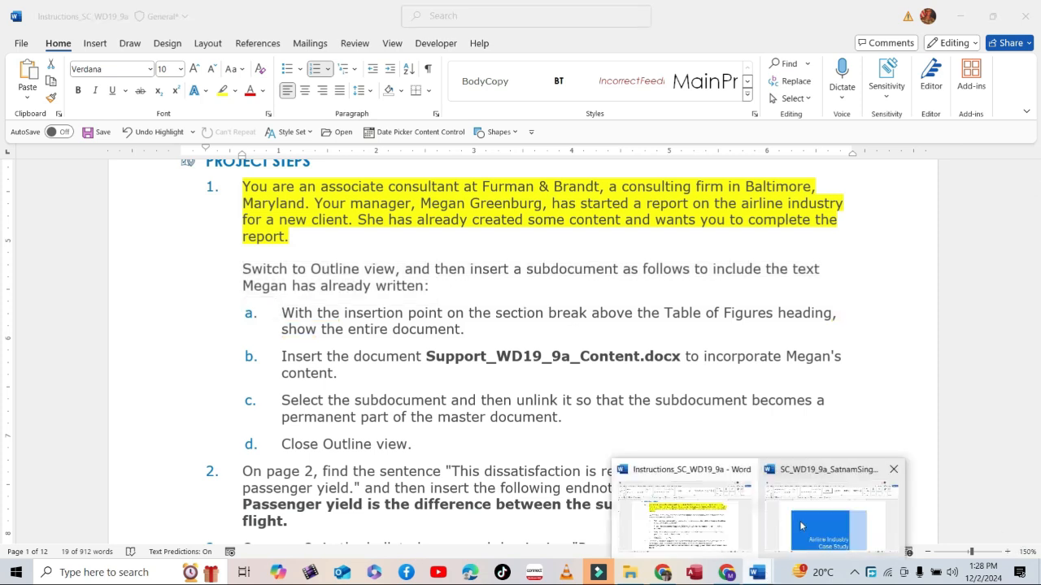
{"action": "left_click", "coordinate": [943, 549]}
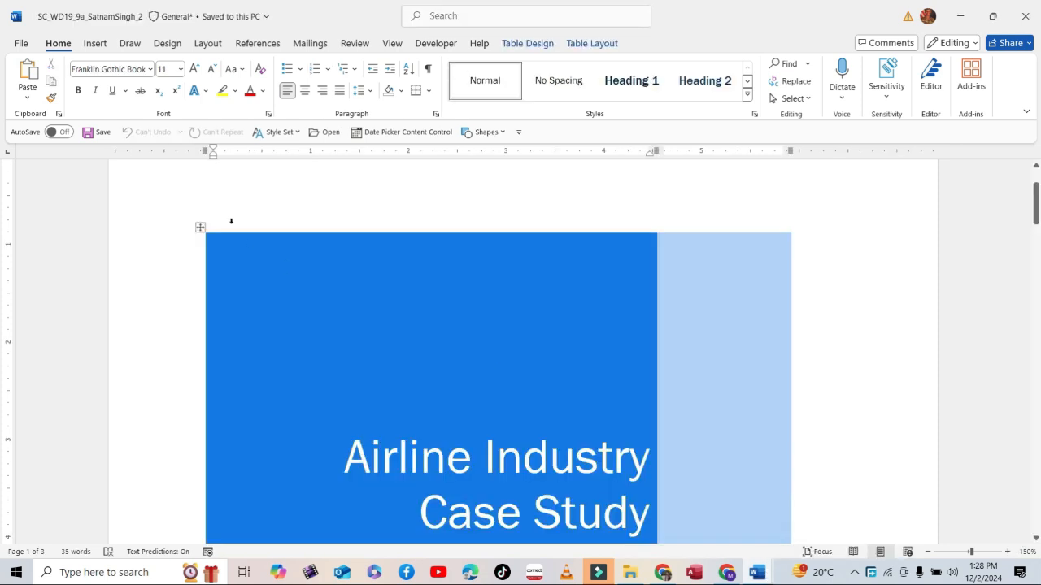
{"action": "left_click", "coordinate": [391, 42]}
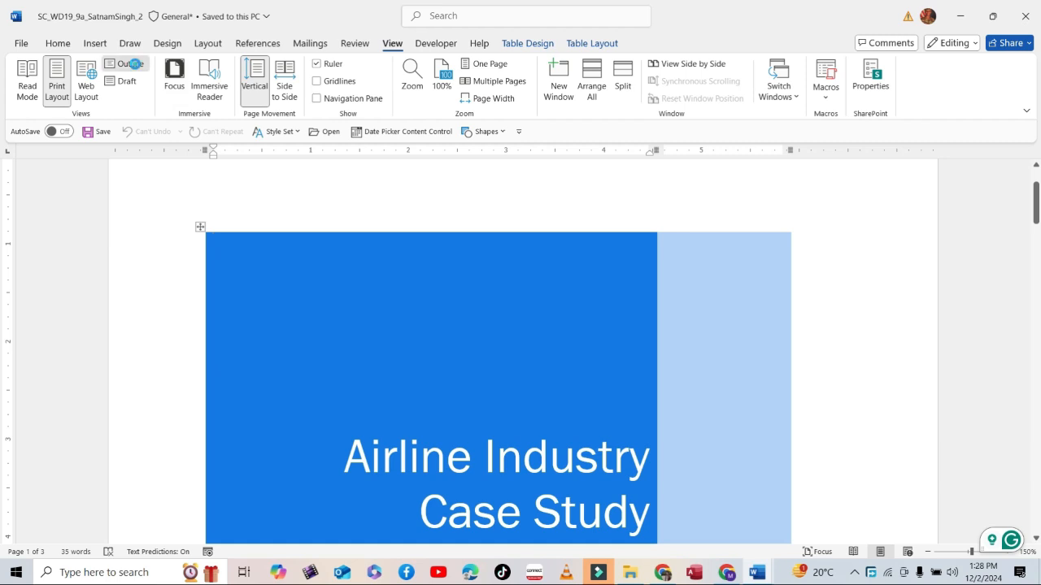
{"action": "left_click", "coordinate": [126, 65]}
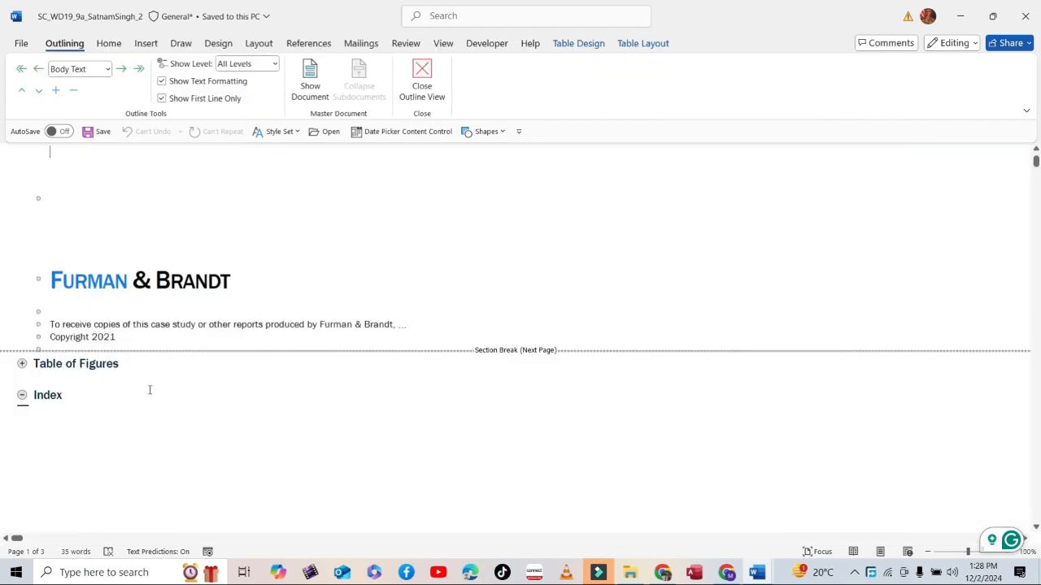
{"action": "left_click", "coordinate": [48, 349]}
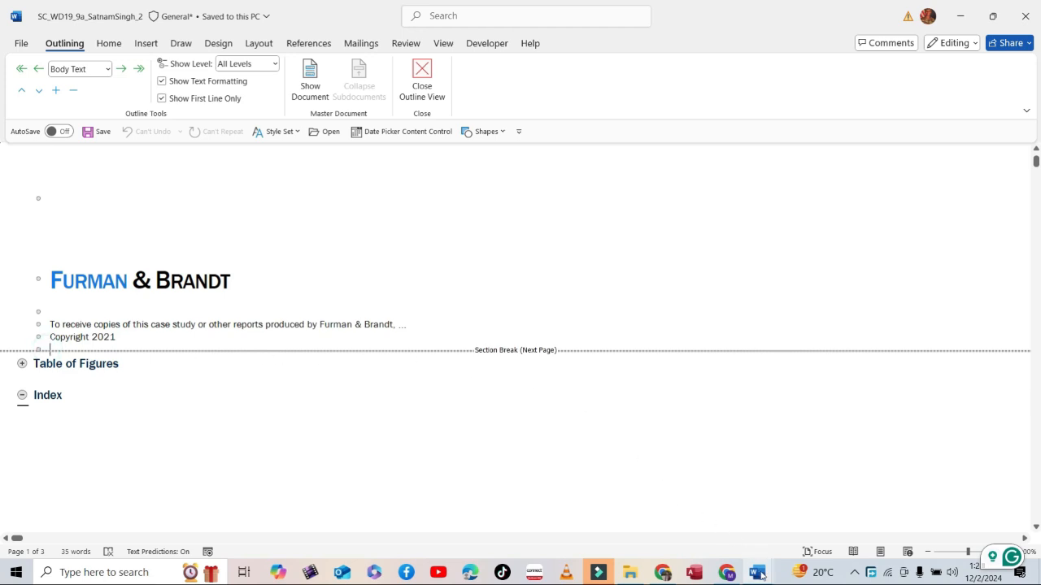
- Return to the instructions document and read step 1a about the insertion point and showing the entire document
{"action": "mouse_move", "coordinate": [757, 572]}
{"action": "left_click", "coordinate": [685, 510]}
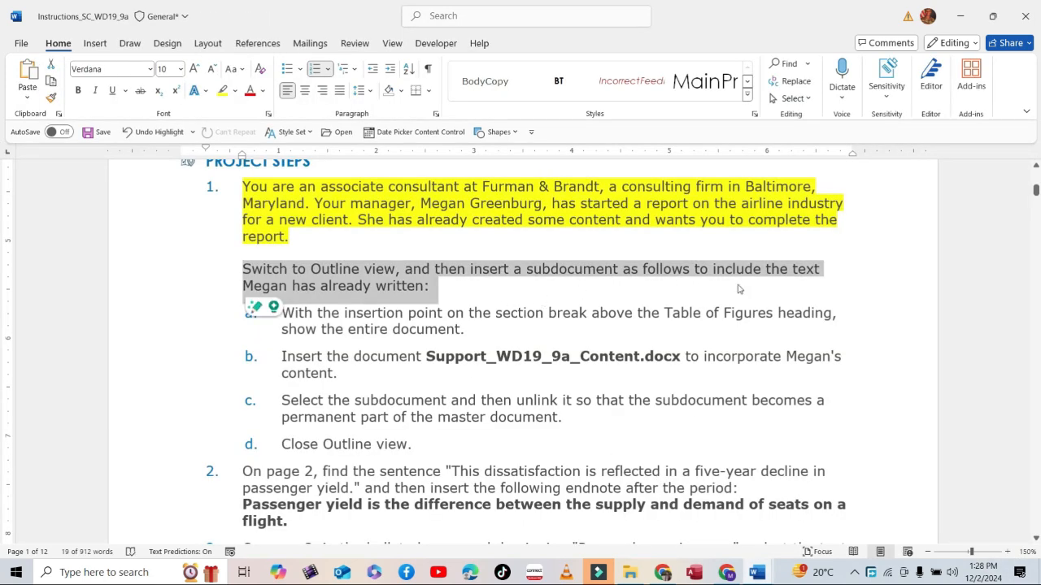
{"action": "left_click", "coordinate": [339, 315]}
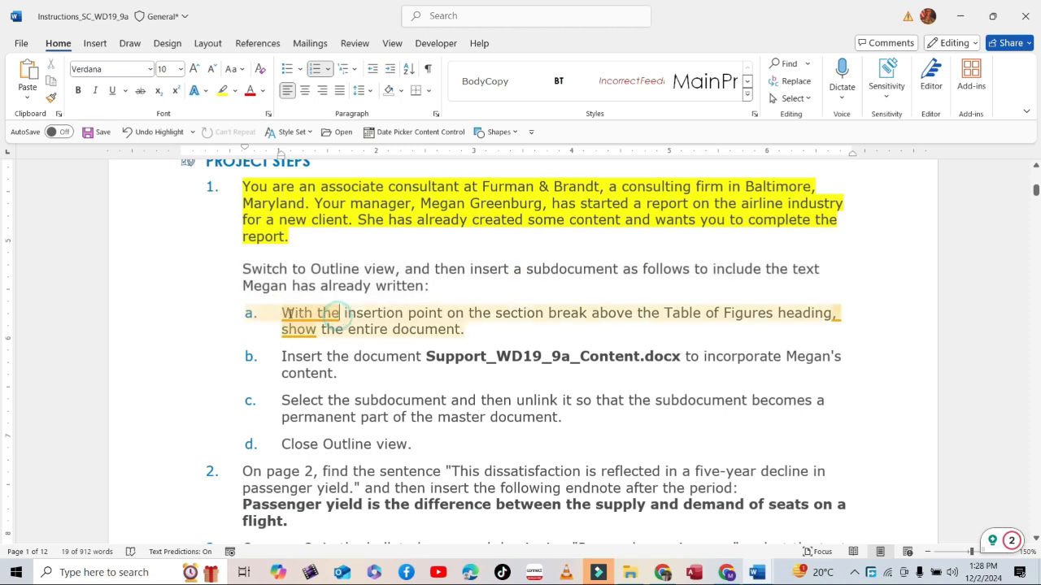
{"action": "triple_click", "coordinate": [358, 313]}
{"action": "scroll", "coordinate": [373, 329], "scroll_direction": "down", "scroll_amount": 1}
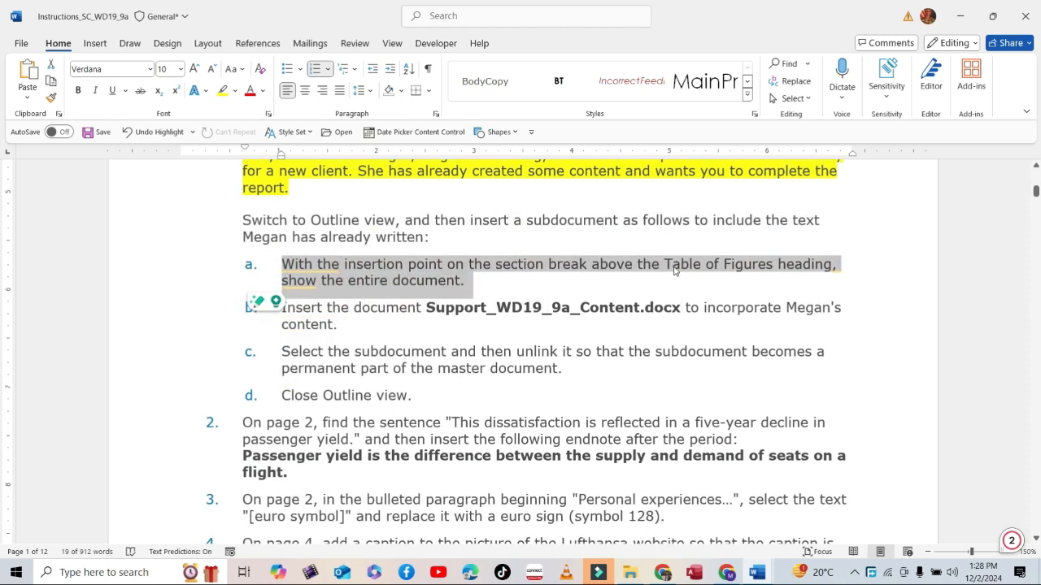
{"action": "scroll", "coordinate": [674, 272], "scroll_direction": "down", "scroll_amount": 1}
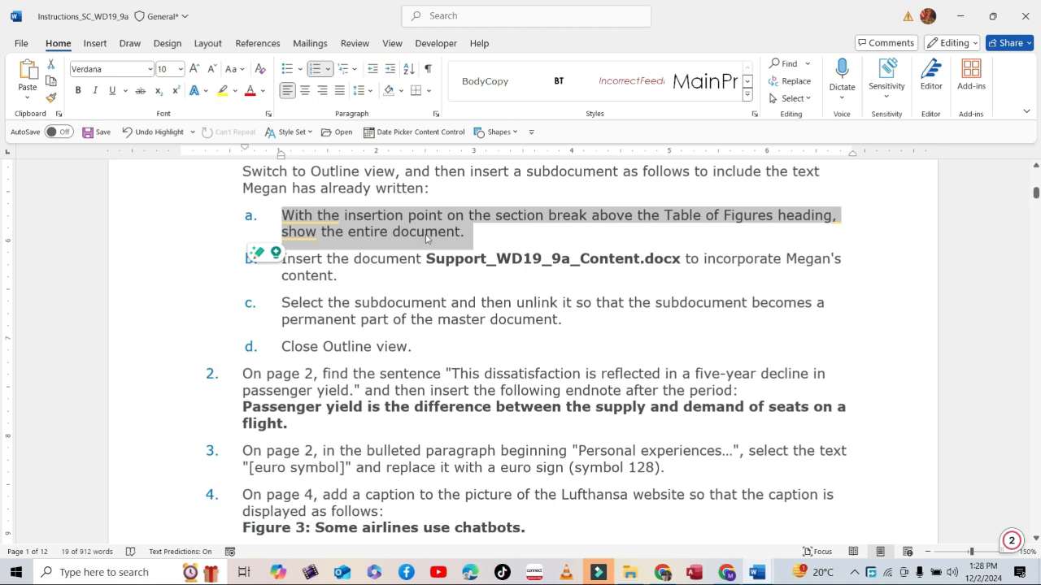
- Read steps 1b to 1d of the instructions on inserting the support document, unlinking it and closing Outline view
{"action": "left_click", "coordinate": [380, 260]}
{"action": "triple_click", "coordinate": [375, 264]}
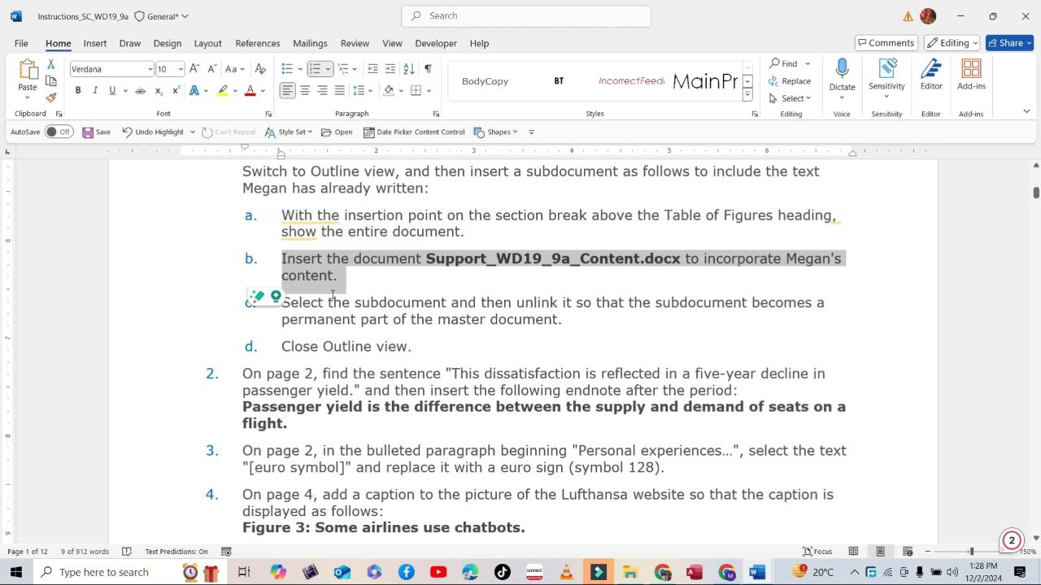
{"action": "left_click_drag", "start_coordinate": [282, 303], "coordinate": [605, 314]}
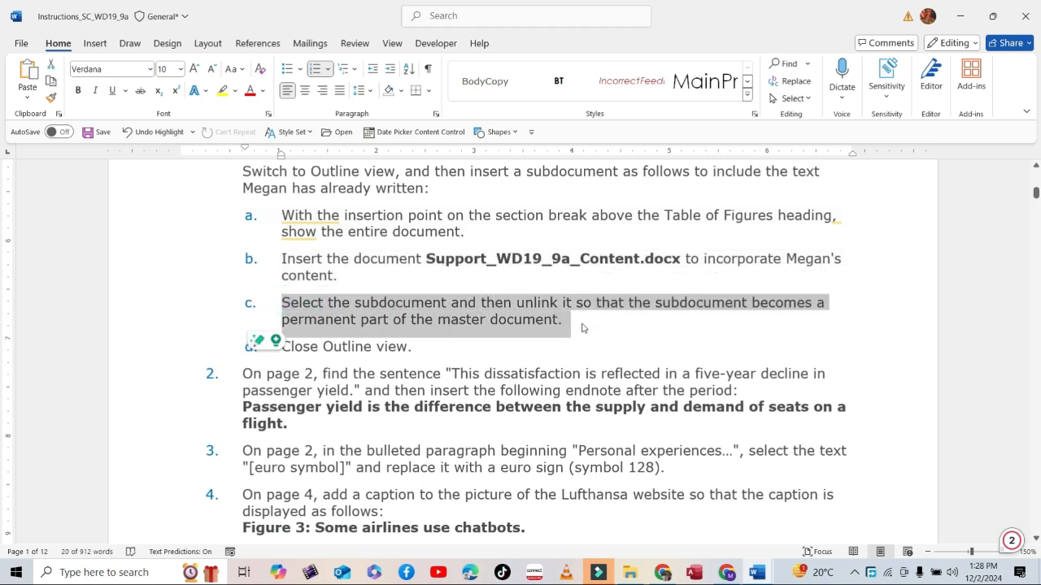
{"action": "left_click_drag", "start_coordinate": [283, 347], "coordinate": [419, 343]}
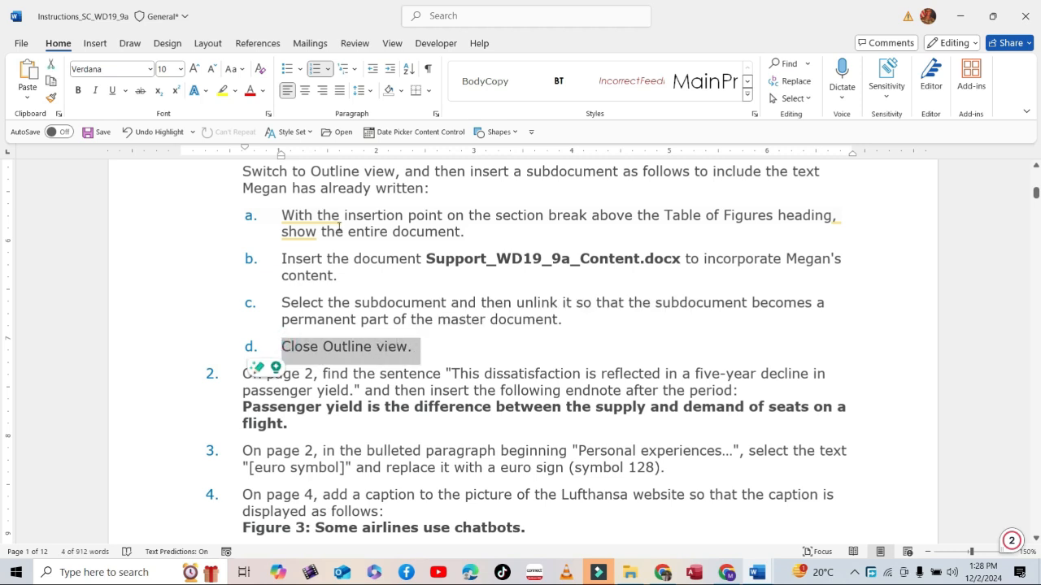
{"action": "left_click", "coordinate": [286, 216]}
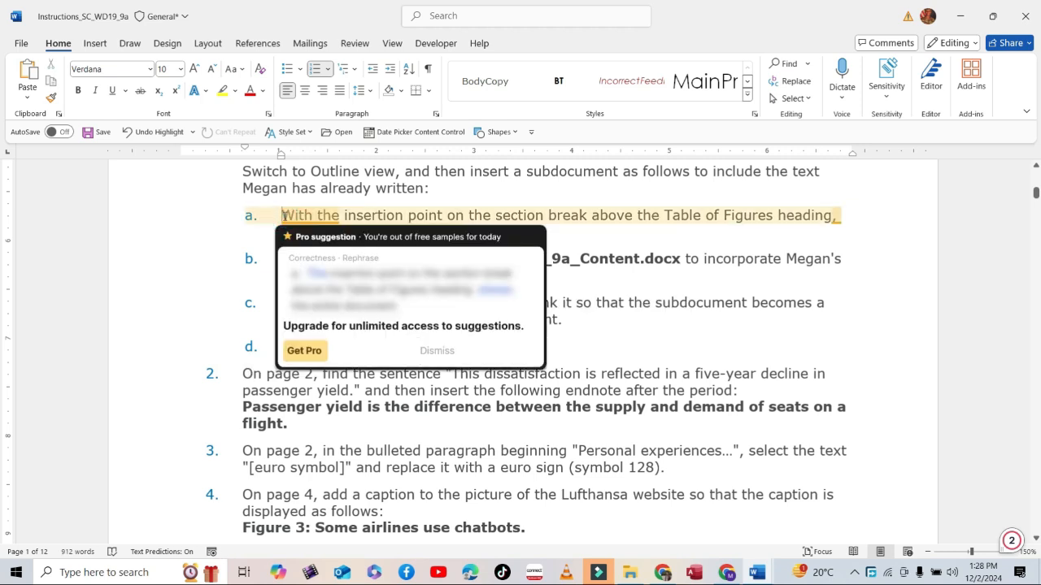
{"action": "left_click_drag", "start_coordinate": [459, 289], "coordinate": [499, 352]}
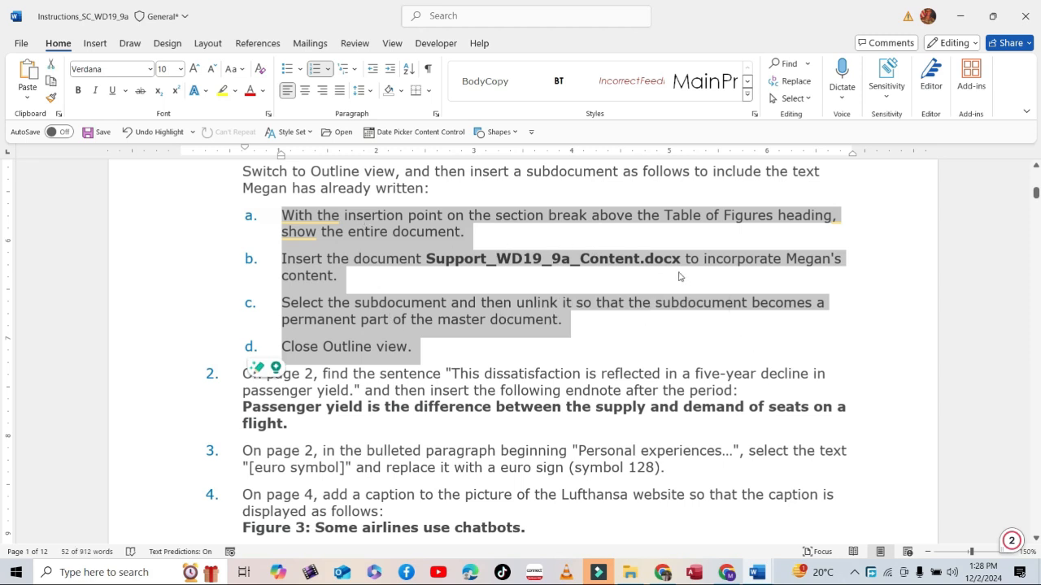
- Show the master document tools in the airline report and insert Support_WD19_9a_Content from the project's Downloads subfolder as a subdocument
{"action": "mouse_move", "coordinate": [757, 575]}
{"action": "left_click", "coordinate": [927, 500]}
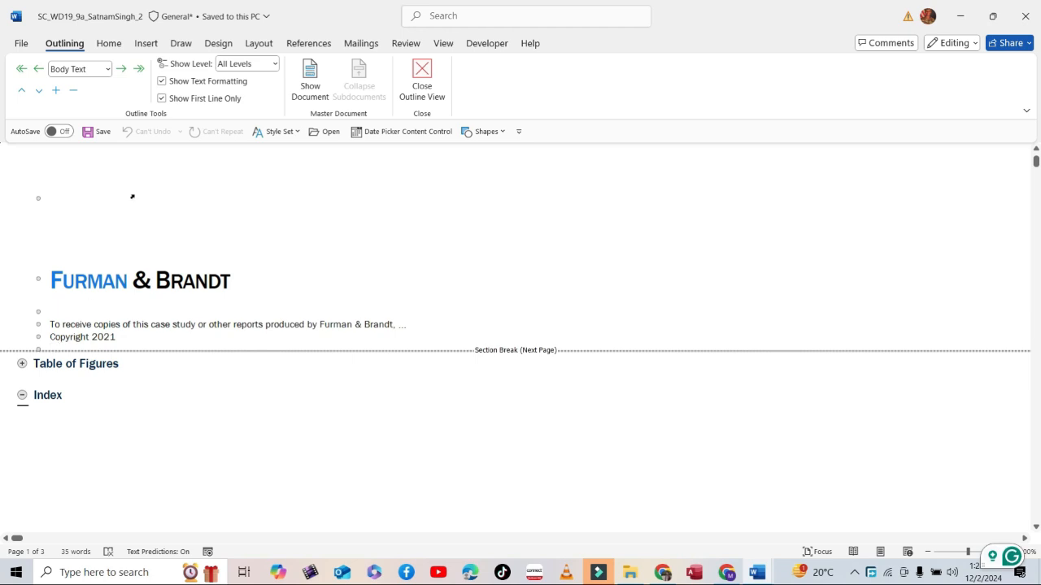
{"action": "left_click", "coordinate": [309, 88]}
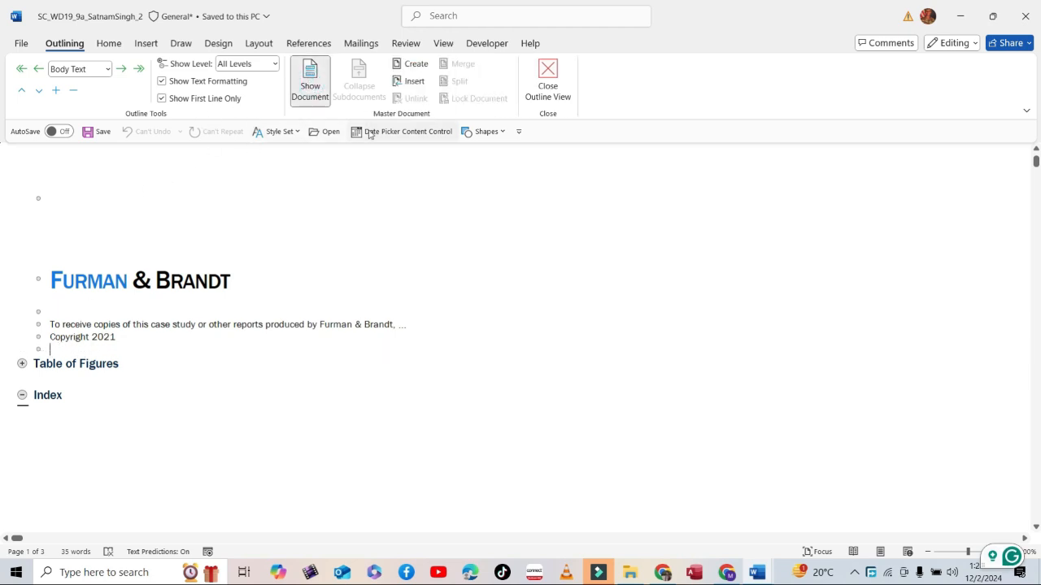
{"action": "left_click", "coordinate": [414, 82]}
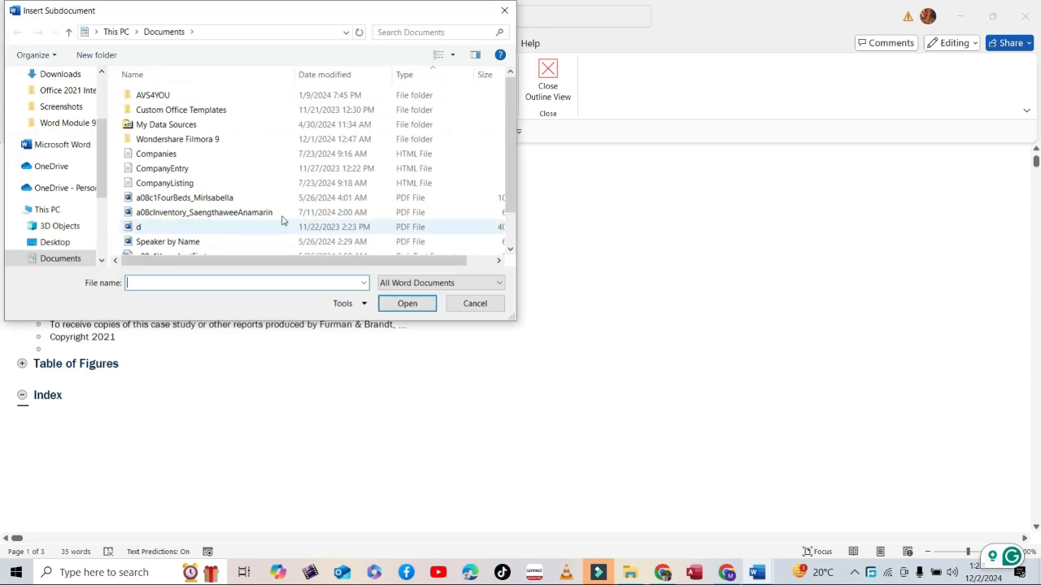
{"action": "left_click", "coordinate": [62, 74]}
{"action": "double_click", "coordinate": [151, 128]}
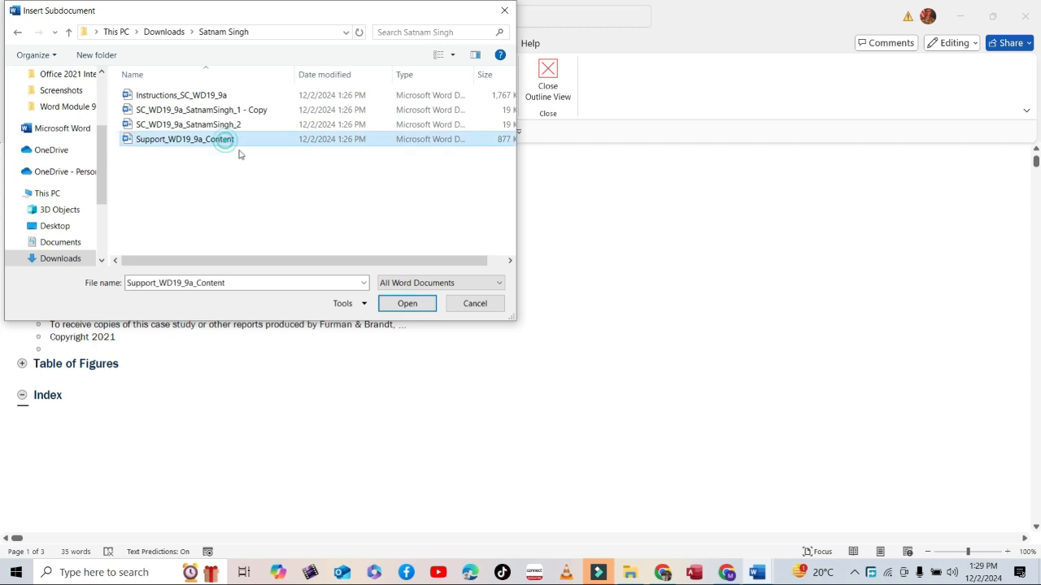
{"action": "left_click", "coordinate": [231, 141]}
{"action": "left_click", "coordinate": [407, 304]}
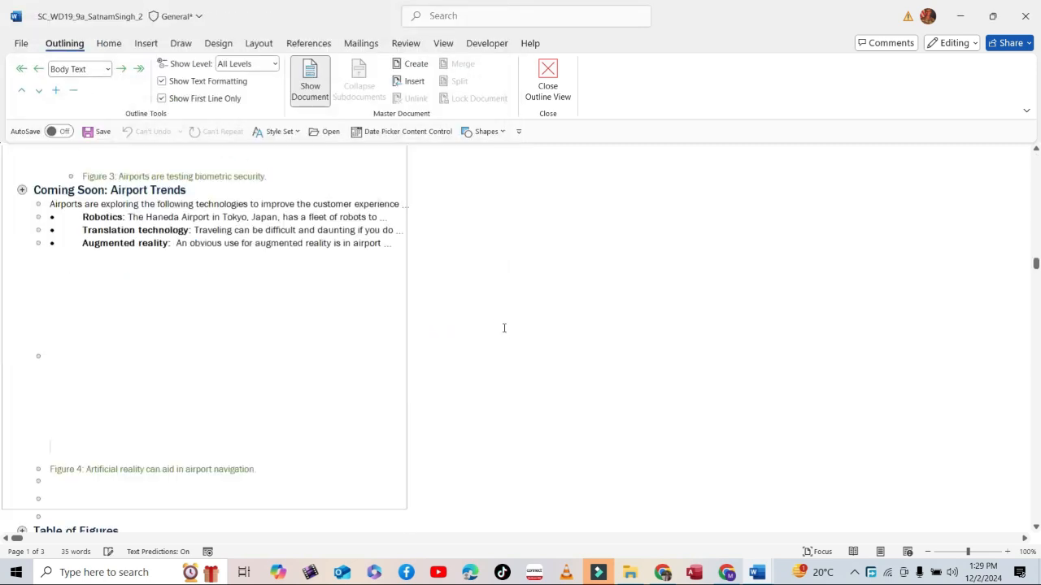
- Unlink the inserted subdocument from its source, then close Outline view and save the report
{"action": "left_click", "coordinate": [336, 243]}
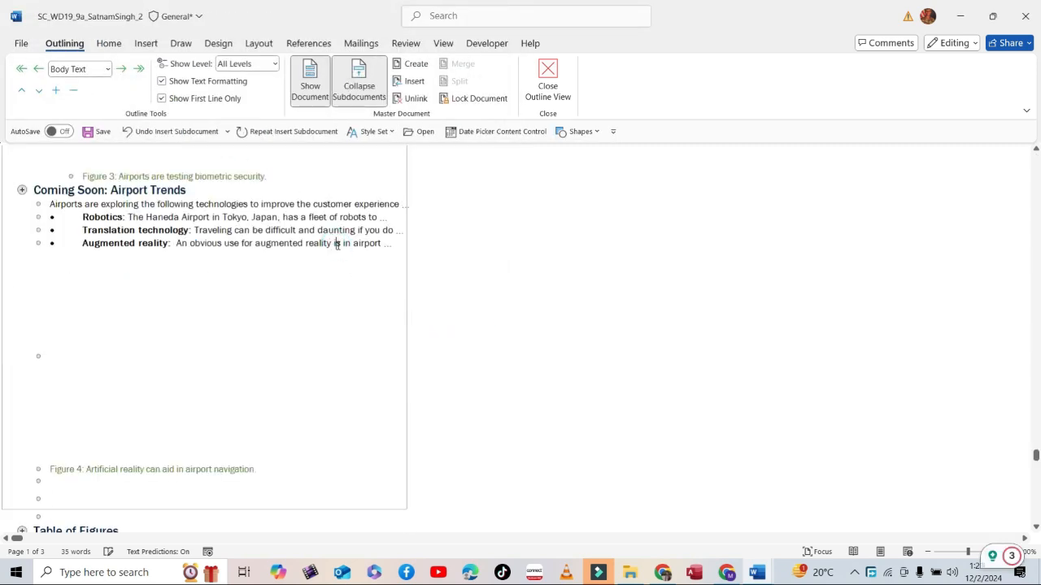
{"action": "left_click", "coordinate": [413, 98]}
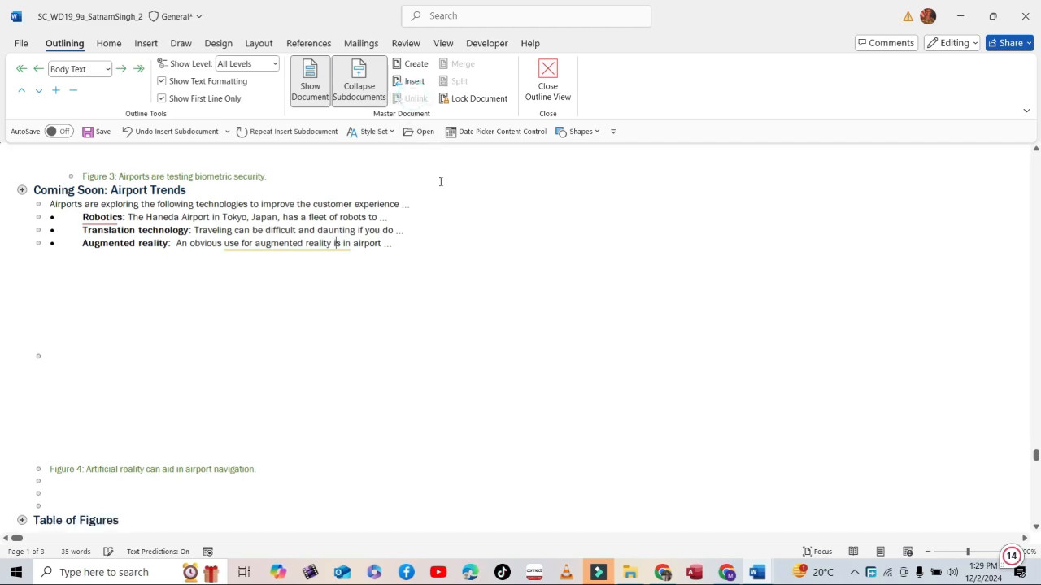
{"action": "left_click", "coordinate": [547, 81]}
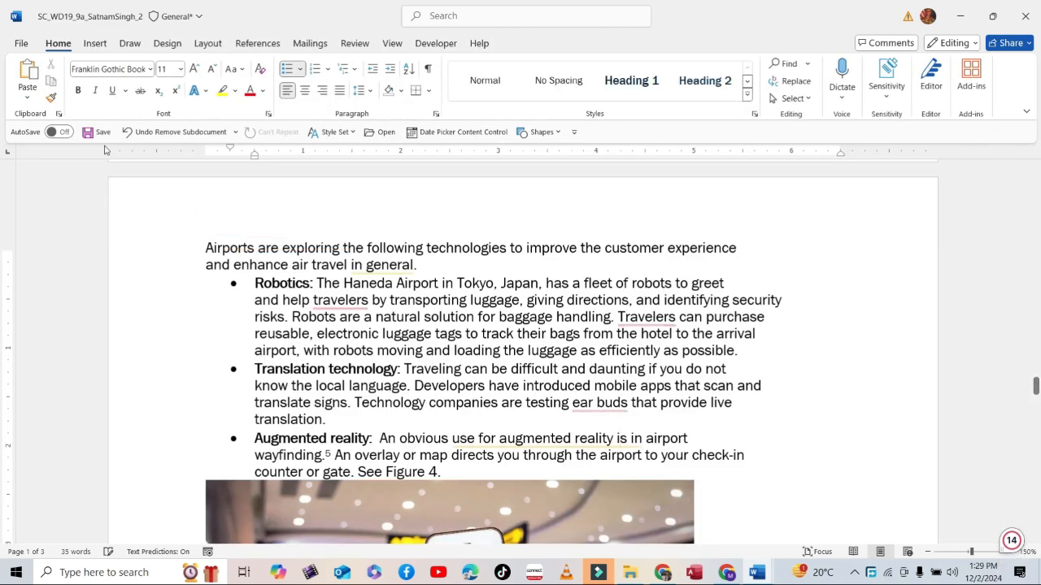
{"action": "left_click", "coordinate": [96, 133]}
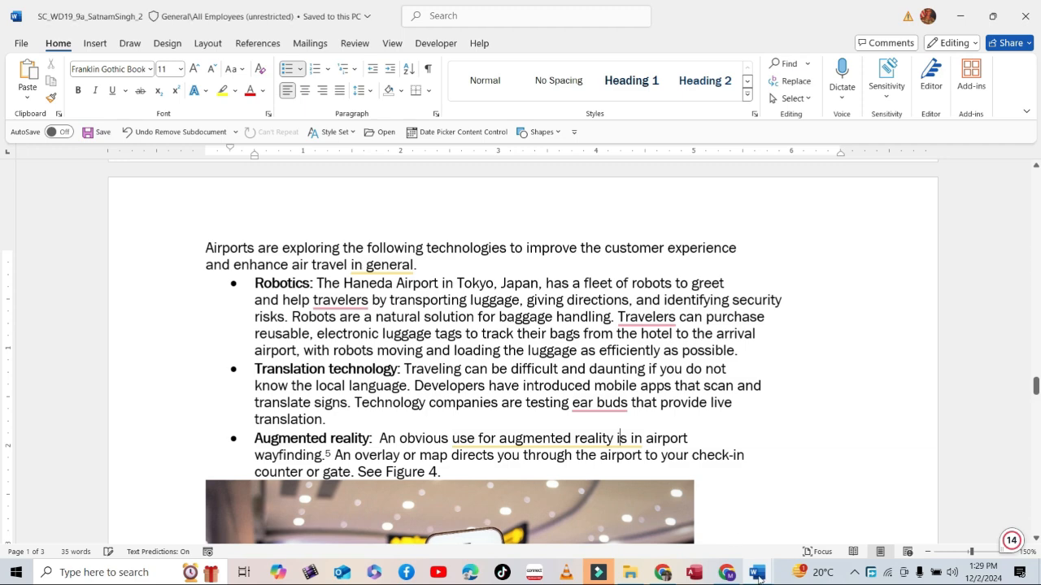
- Return to the instructions document and read step 2 about adding an endnote on page 2
{"action": "mouse_move", "coordinate": [757, 573]}
{"action": "left_click", "coordinate": [691, 520]}
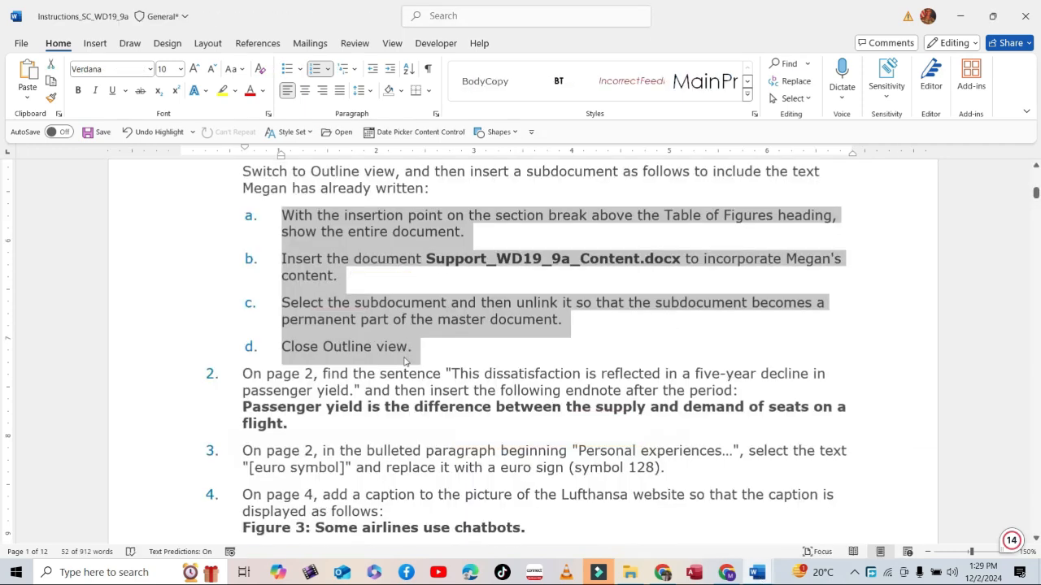
{"action": "scroll", "coordinate": [405, 362], "scroll_direction": "down", "scroll_amount": 1}
{"action": "scroll", "coordinate": [355, 234], "scroll_direction": "up", "scroll_amount": 1}
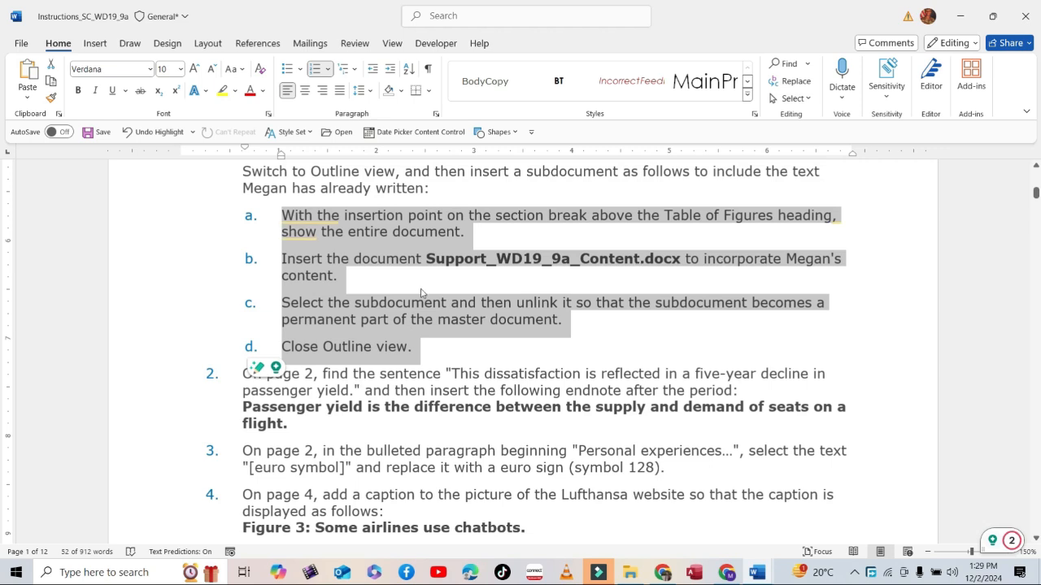
{"action": "left_click", "coordinate": [415, 354]}
{"action": "scroll", "coordinate": [268, 314], "scroll_direction": "down", "scroll_amount": 2}
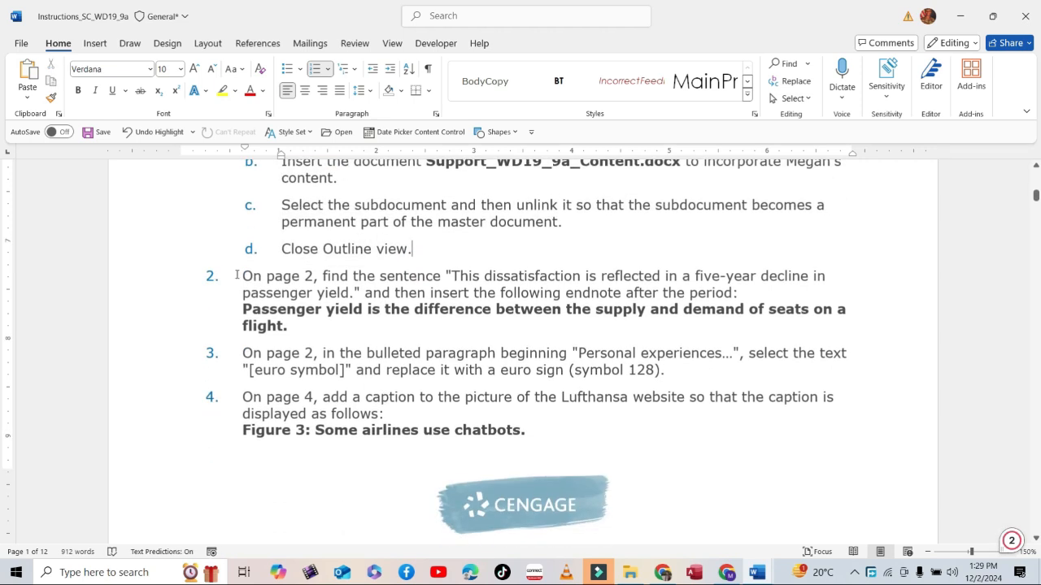
{"action": "left_click_drag", "start_coordinate": [238, 275], "coordinate": [531, 327]}
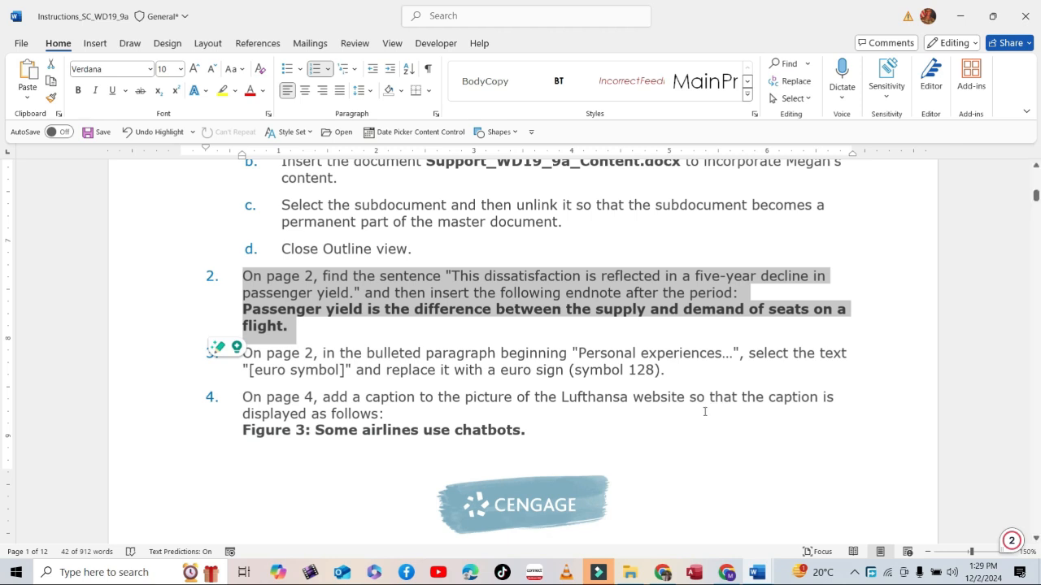
- Copy the sentence "This dissatisfaction is reflected in a five-year decline in passenger yield." from step 2 of the instructions
{"action": "left_click", "coordinate": [512, 276]}
{"action": "left_click_drag", "start_coordinate": [452, 276], "coordinate": [679, 277]}
{"action": "left_click_drag", "start_coordinate": [591, 276], "coordinate": [353, 294]}
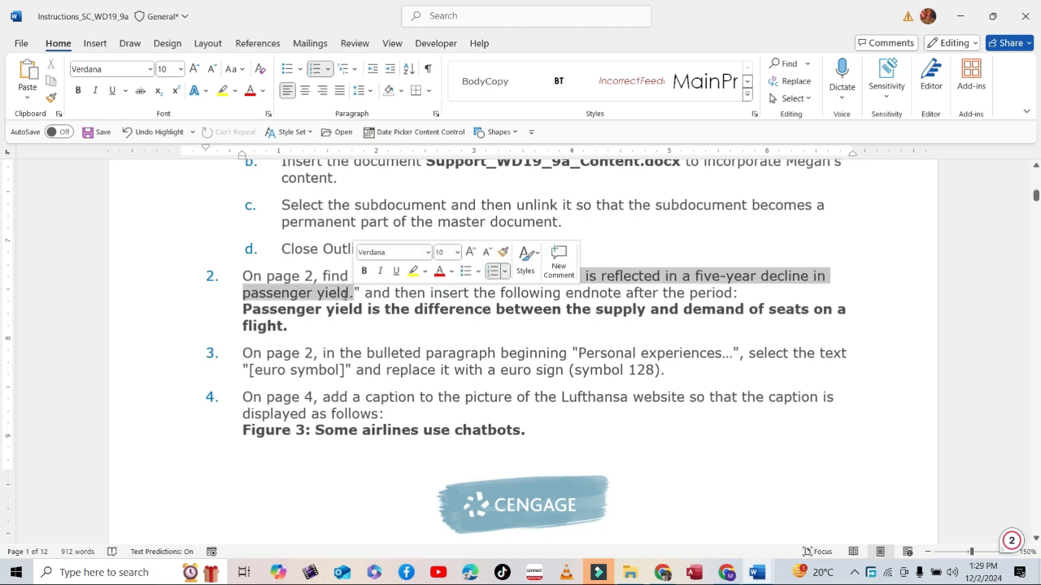
{"action": "right_click", "coordinate": [345, 294]}
{"action": "left_click", "coordinate": [385, 241]}
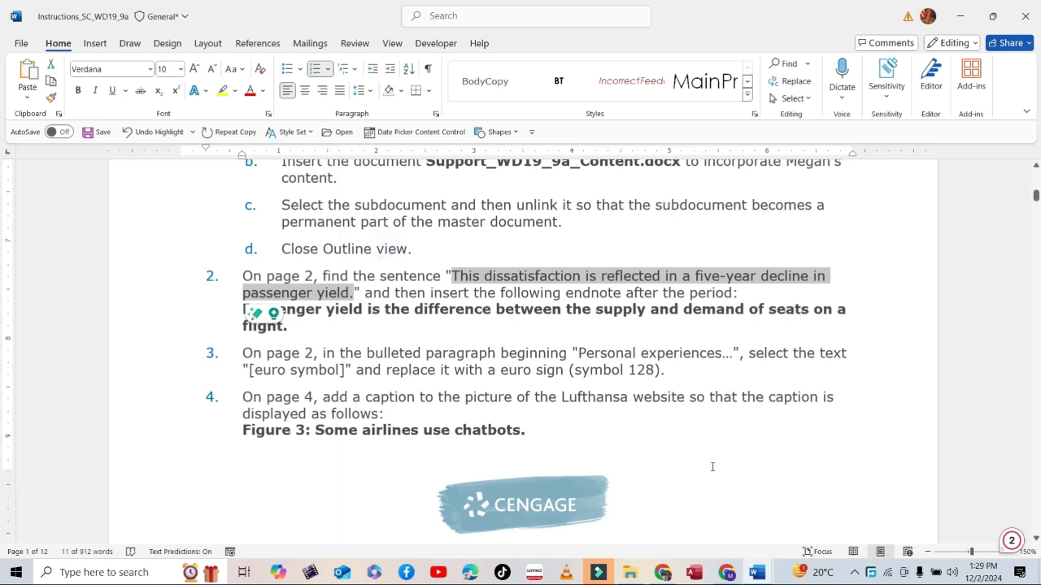
- Search the airline report for the copied sentence and place the insertion point directly after its period
{"action": "left_click", "coordinate": [757, 572]}
{"action": "left_click", "coordinate": [845, 500]}
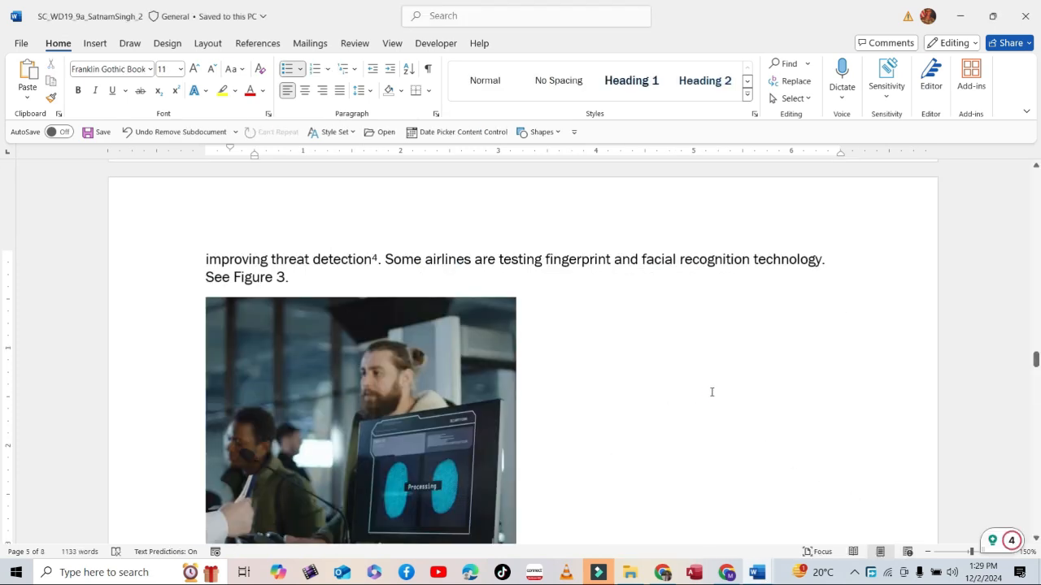
{"action": "key", "text": "ctrl+f"}
{"action": "key", "text": "ctrl+v"}
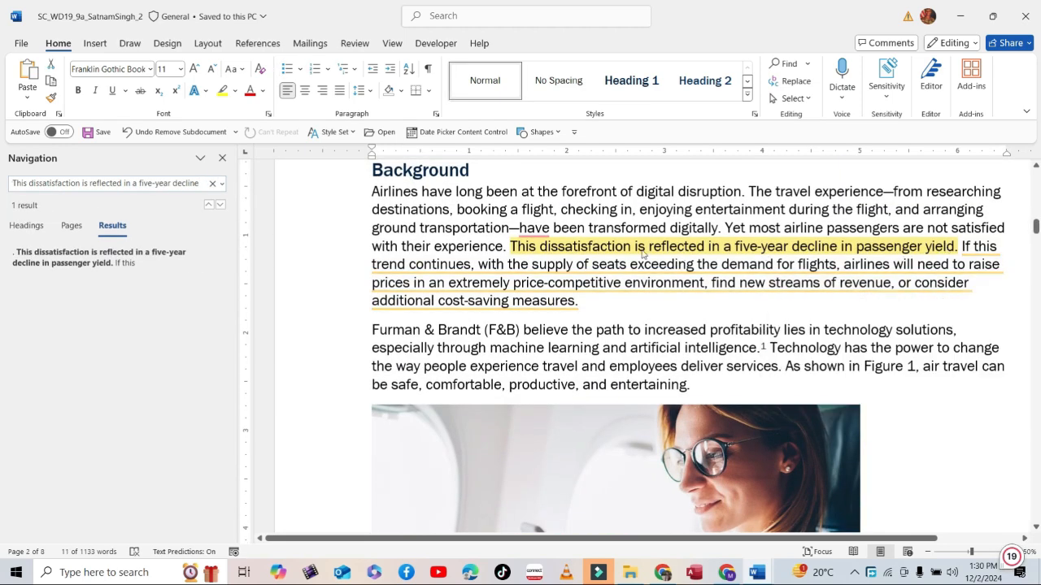
{"action": "left_click", "coordinate": [956, 245]}
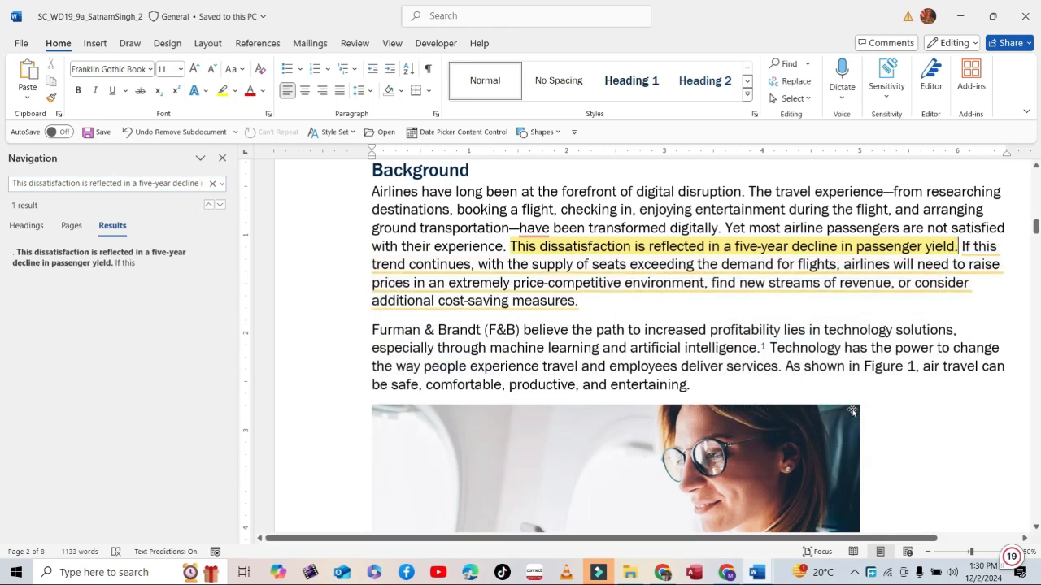
- Copy the endnote text "Passenger yield is the difference between the supply and demand of seats on a flight." from the instructions
{"action": "key", "text": "alt+Tab"}
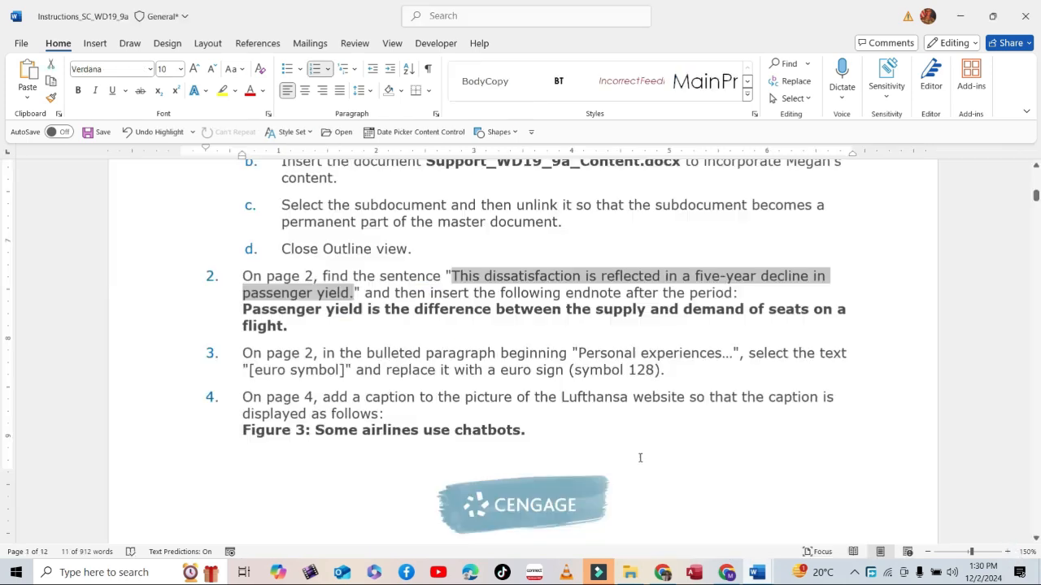
{"action": "left_click", "coordinate": [367, 311]}
{"action": "left_click_drag", "start_coordinate": [243, 309], "coordinate": [295, 322]}
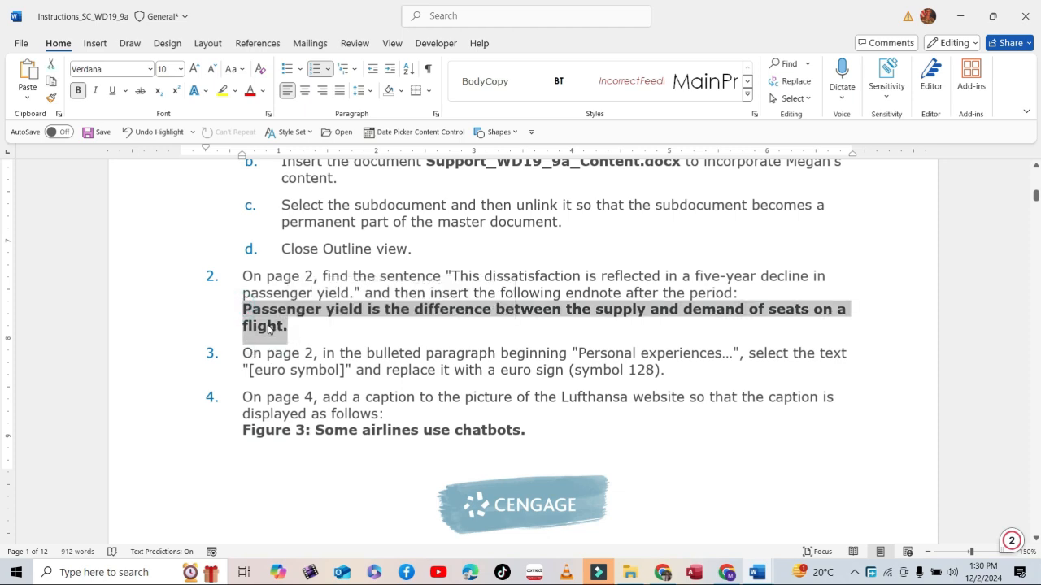
{"action": "right_click", "coordinate": [269, 328]}
{"action": "left_click", "coordinate": [300, 241]}
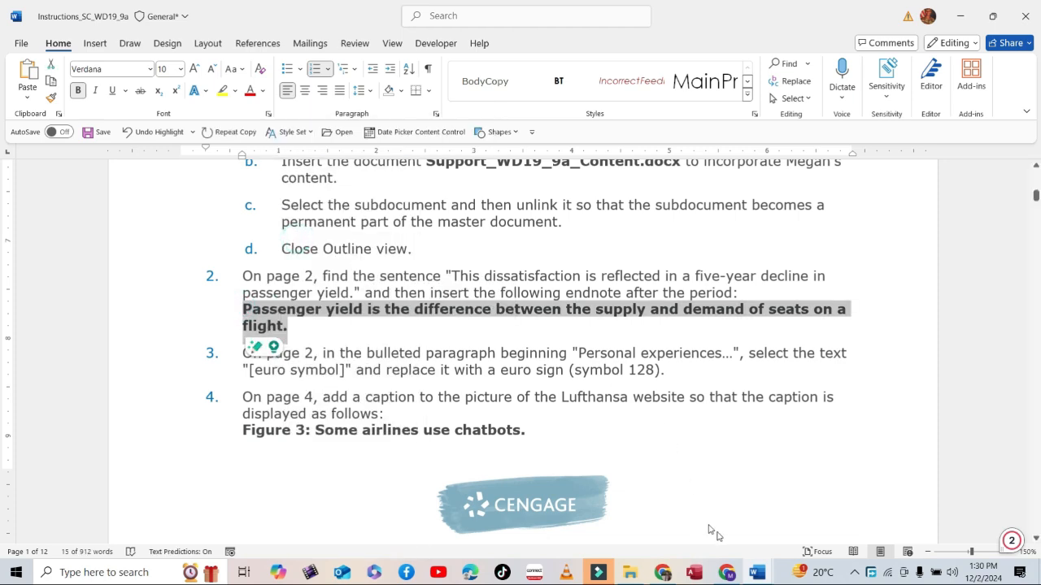
- Insert an endnote after the found sentence in the report and paste the copied passenger yield definition into it
{"action": "mouse_move", "coordinate": [756, 572]}
{"action": "left_click", "coordinate": [838, 497]}
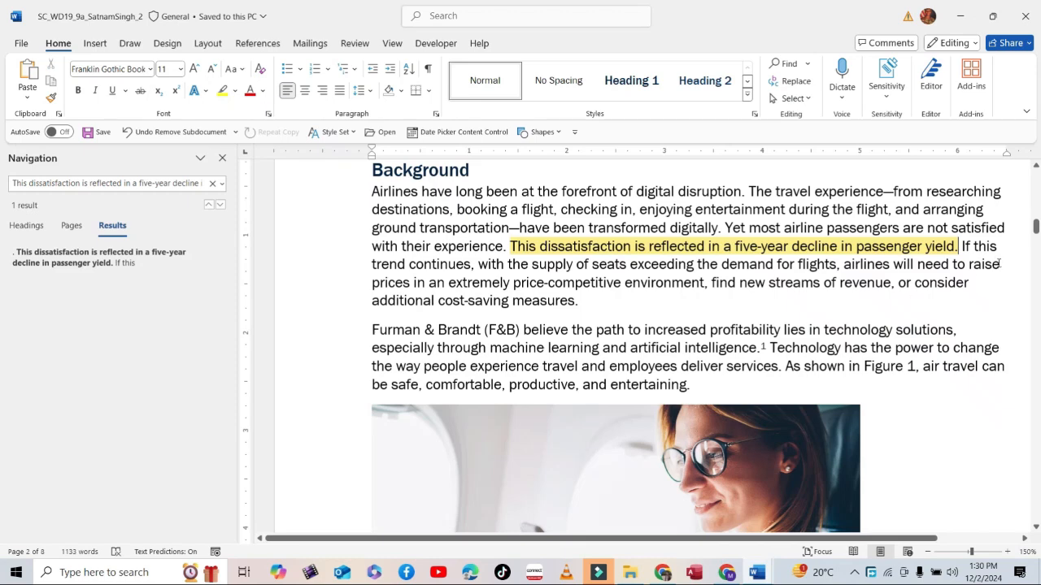
{"action": "left_click", "coordinate": [256, 46]}
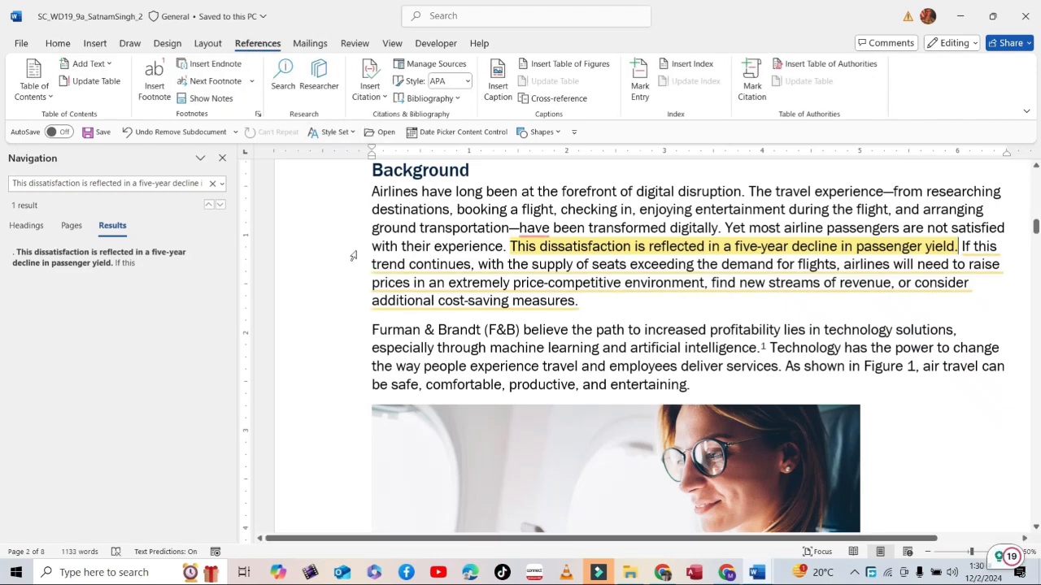
{"action": "left_click", "coordinate": [214, 64]}
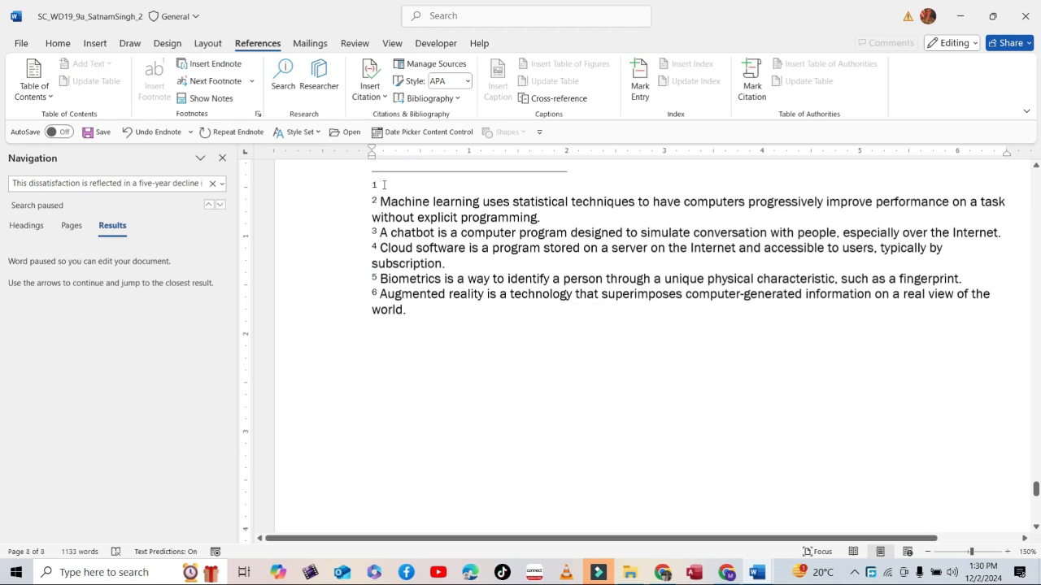
{"action": "key", "text": "ctrl+v"}
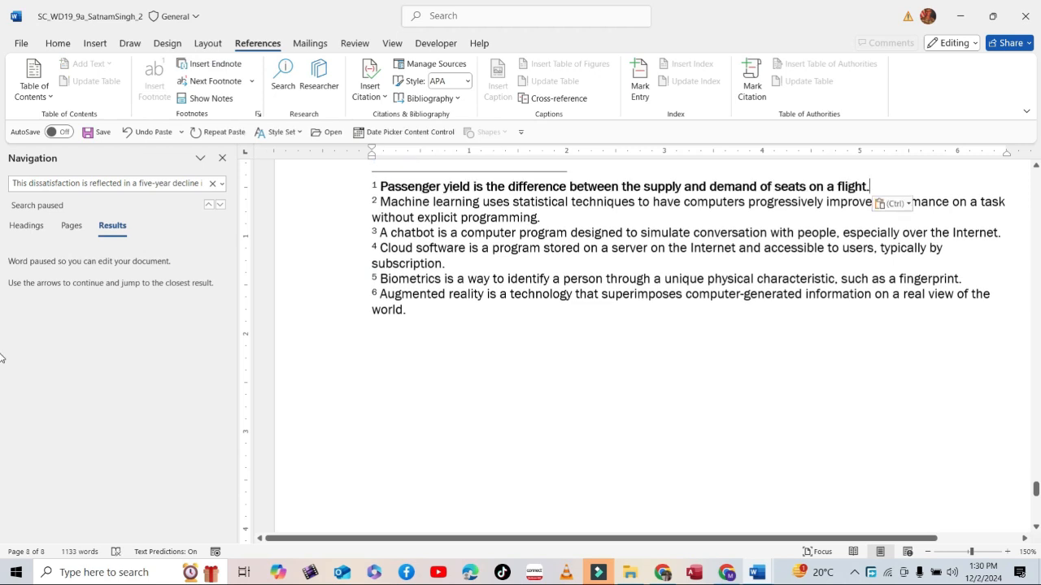
- Convert the pasted endnote to text only, then save the report and close the search results
{"action": "left_click", "coordinate": [908, 204]}
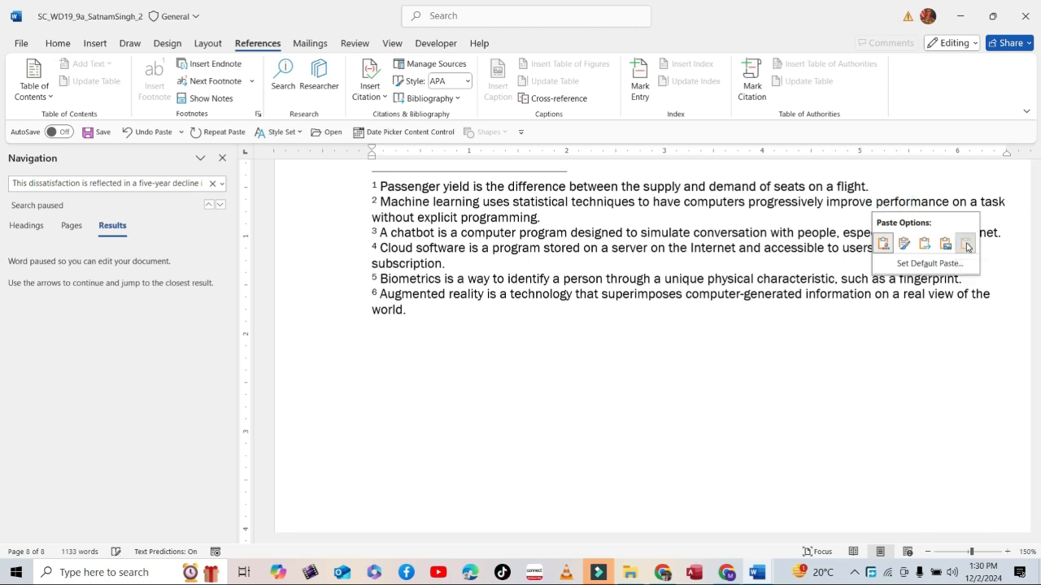
{"action": "left_click", "coordinate": [967, 245]}
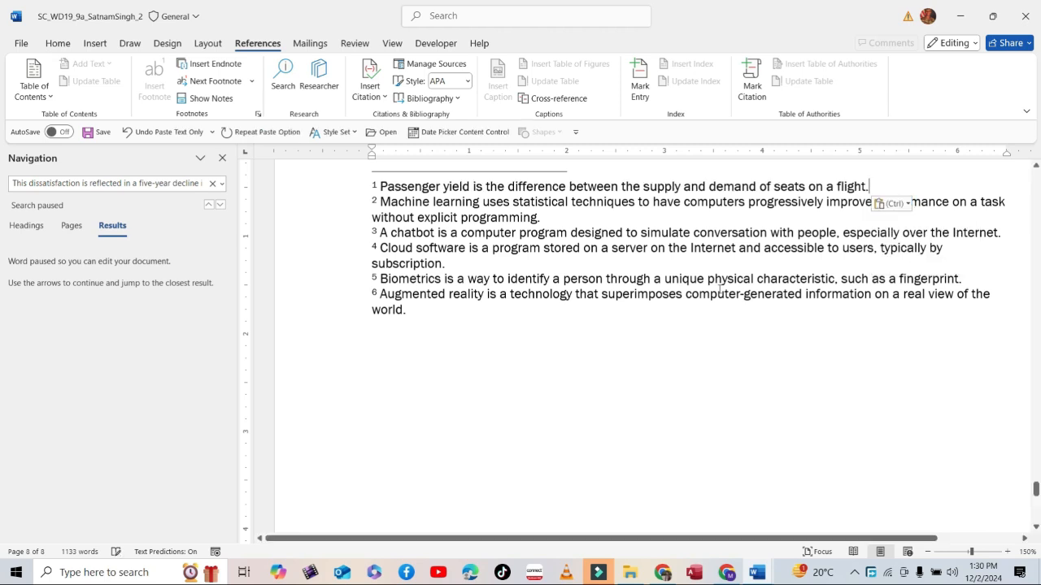
{"action": "left_click", "coordinate": [91, 132]}
{"action": "left_click", "coordinate": [222, 159]}
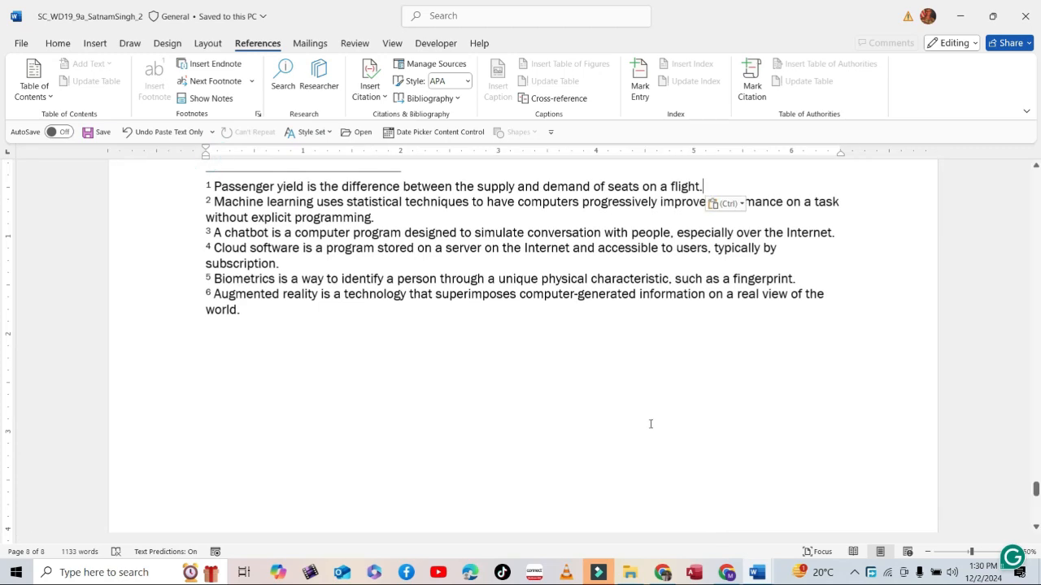
- Return to the instructions document and read step 3 about replacing "[euro symbol]" with a euro sign
{"action": "left_click", "coordinate": [757, 572]}
{"action": "left_click", "coordinate": [665, 498]}
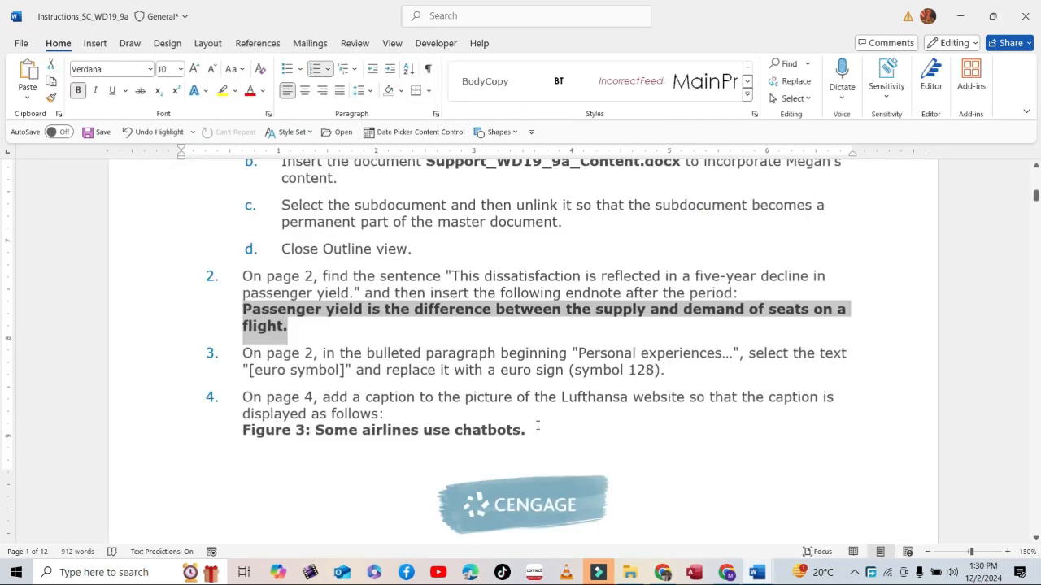
{"action": "left_click", "coordinate": [303, 354]}
{"action": "scroll", "coordinate": [333, 354], "scroll_direction": "down", "scroll_amount": 3}
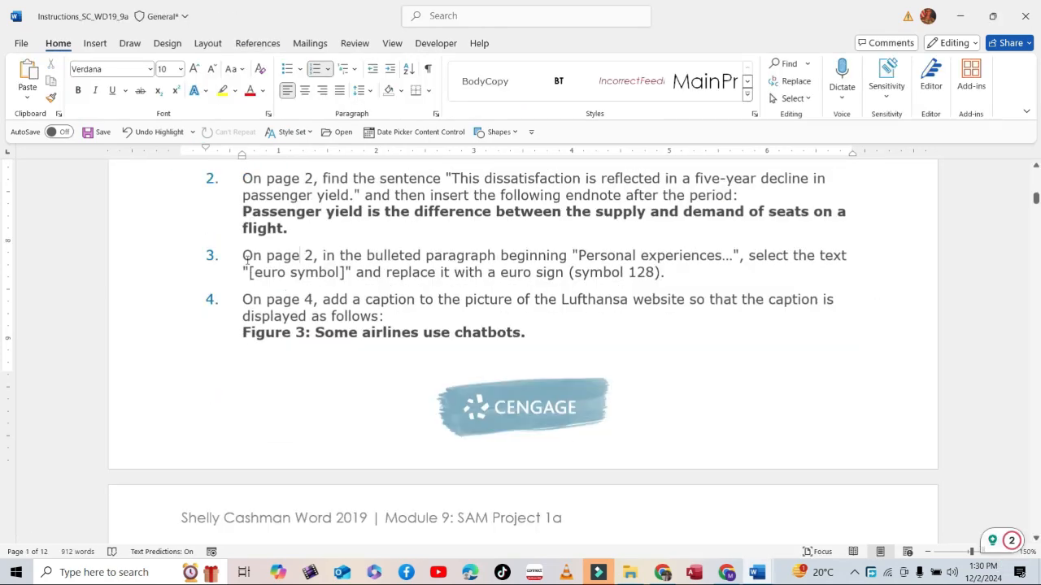
- Highlight step 3 of the instructions, about replacing "[euro symbol]" with a euro sign, in yellow
{"action": "left_click_drag", "start_coordinate": [244, 255], "coordinate": [670, 275]}
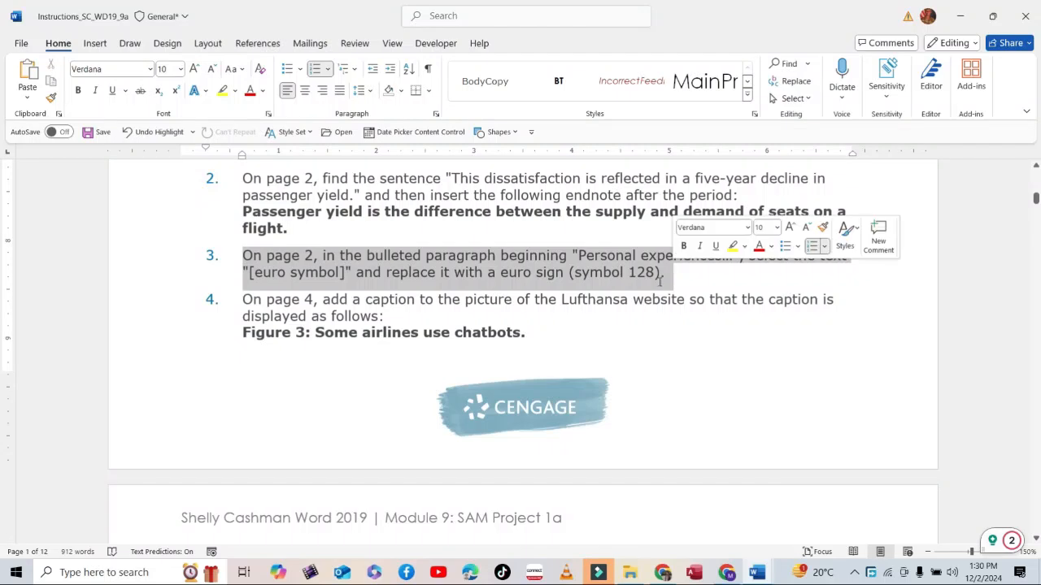
{"action": "left_click", "coordinate": [223, 92]}
{"action": "left_click", "coordinate": [528, 288]}
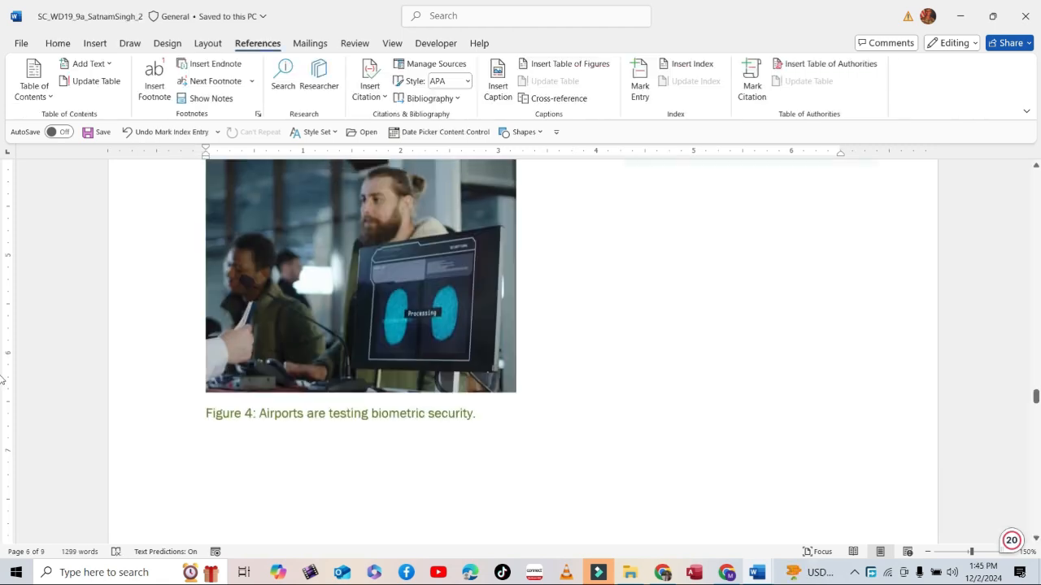
- Update the index at the end of the report to include the new technology and parking entry, and save the report
{"action": "left_click_drag", "start_coordinate": [3, 388], "coordinate": [3, 509]}
{"action": "left_click", "coordinate": [305, 261]}
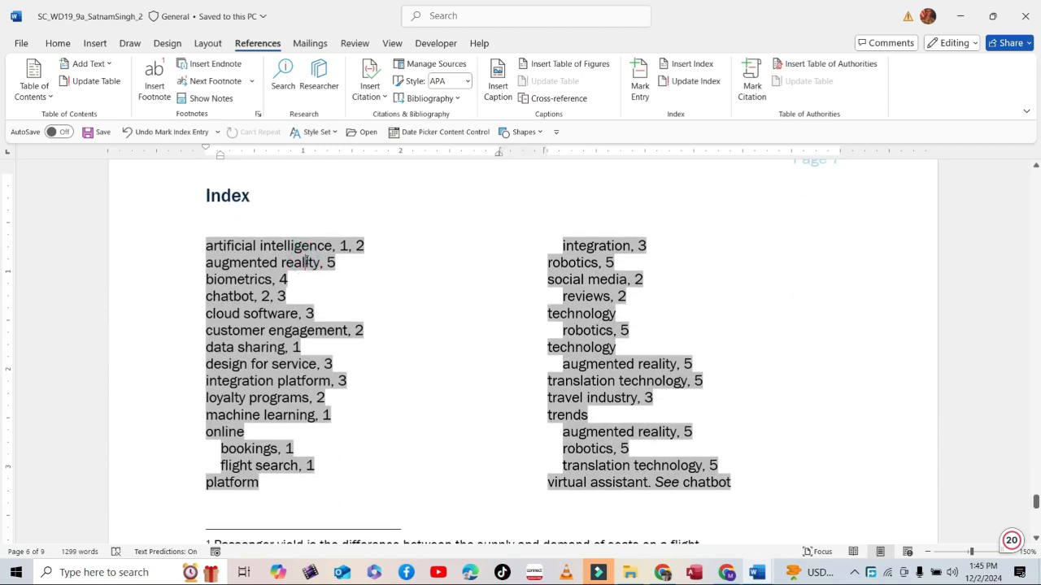
{"action": "left_click", "coordinate": [696, 82]}
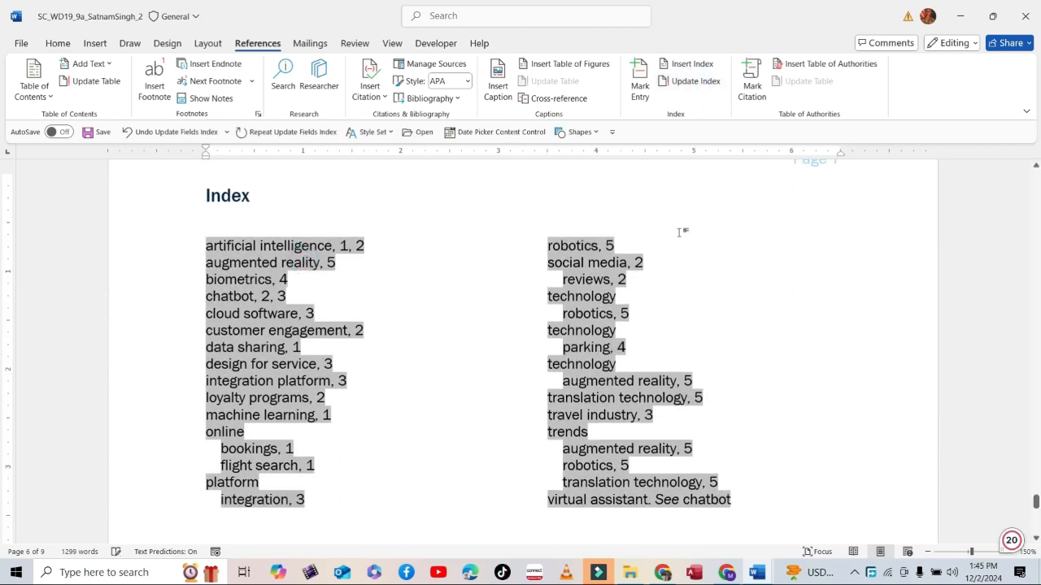
{"action": "left_click", "coordinate": [88, 132]}
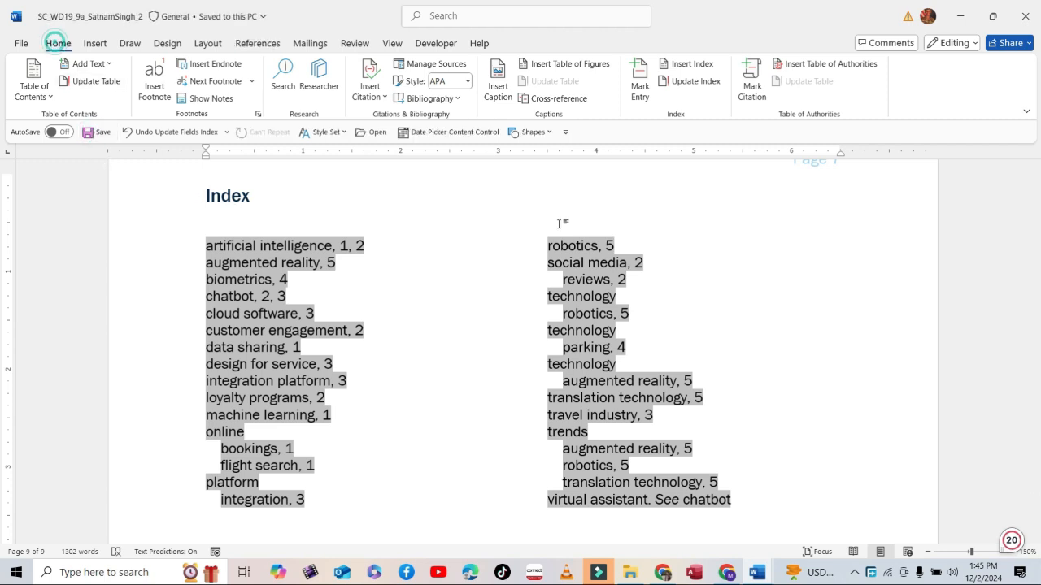
{"action": "left_click", "coordinate": [57, 43]}
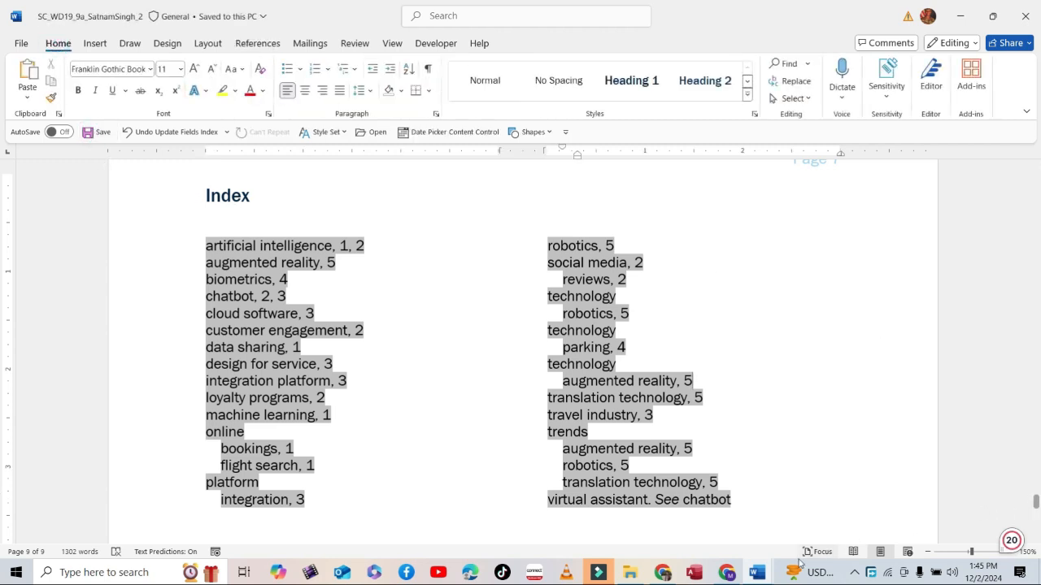
- Switch to the instructions document and highlight step 17, about the 0.5" gutter for the whole document, in yellow
{"action": "left_click", "coordinate": [756, 573]}
{"action": "left_click", "coordinate": [684, 532]}
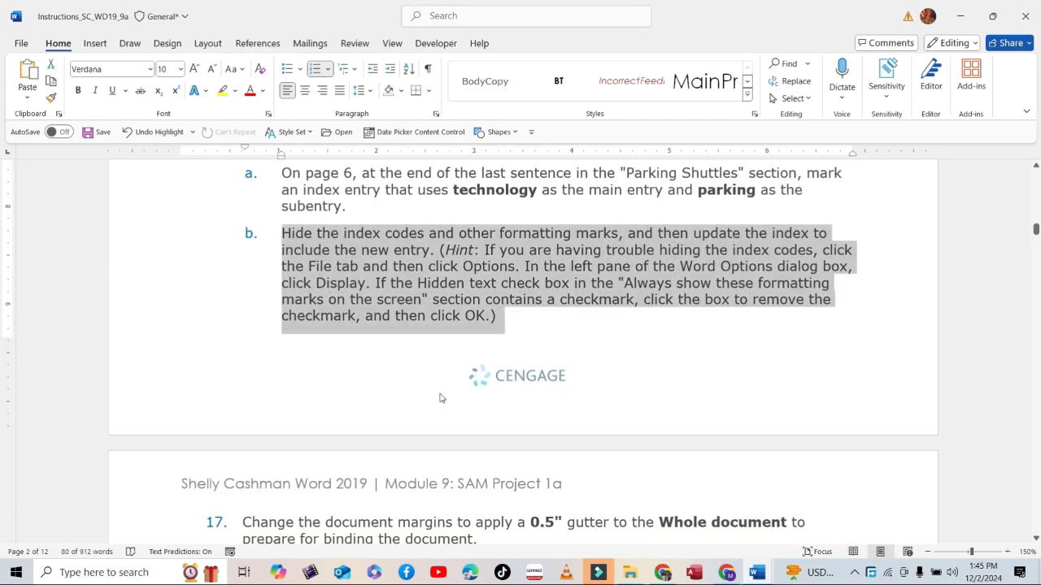
{"action": "scroll", "coordinate": [252, 314], "scroll_direction": "down", "scroll_amount": 3}
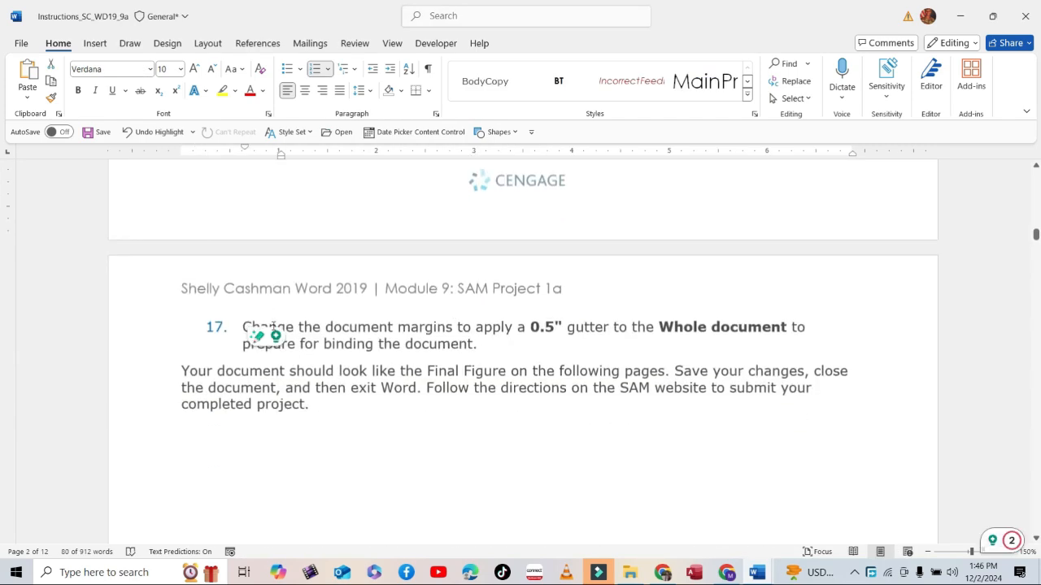
{"action": "left_click", "coordinate": [243, 326]}
{"action": "left_click_drag", "start_coordinate": [242, 326], "coordinate": [485, 344]}
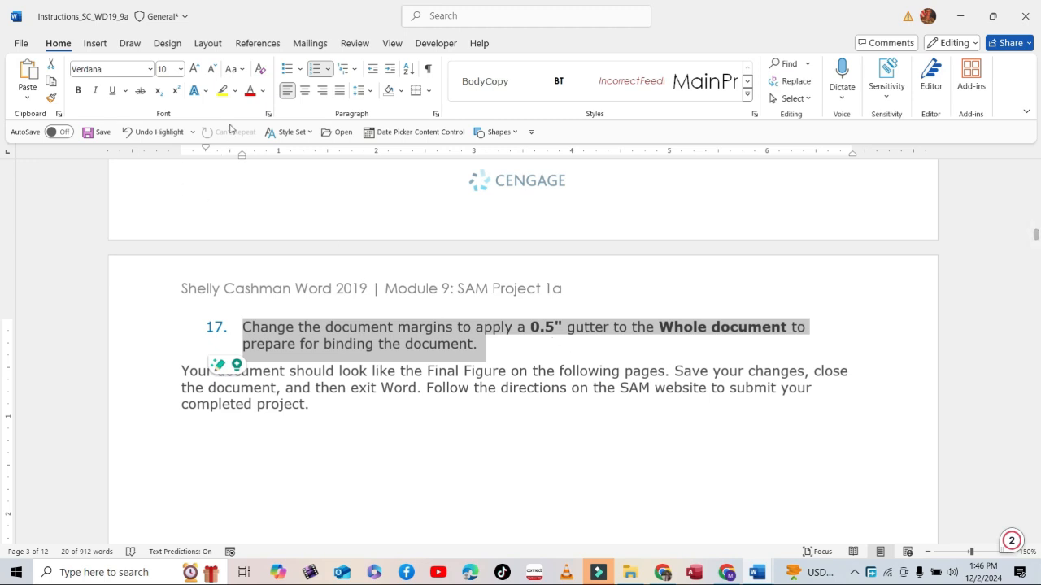
{"action": "left_click", "coordinate": [221, 91]}
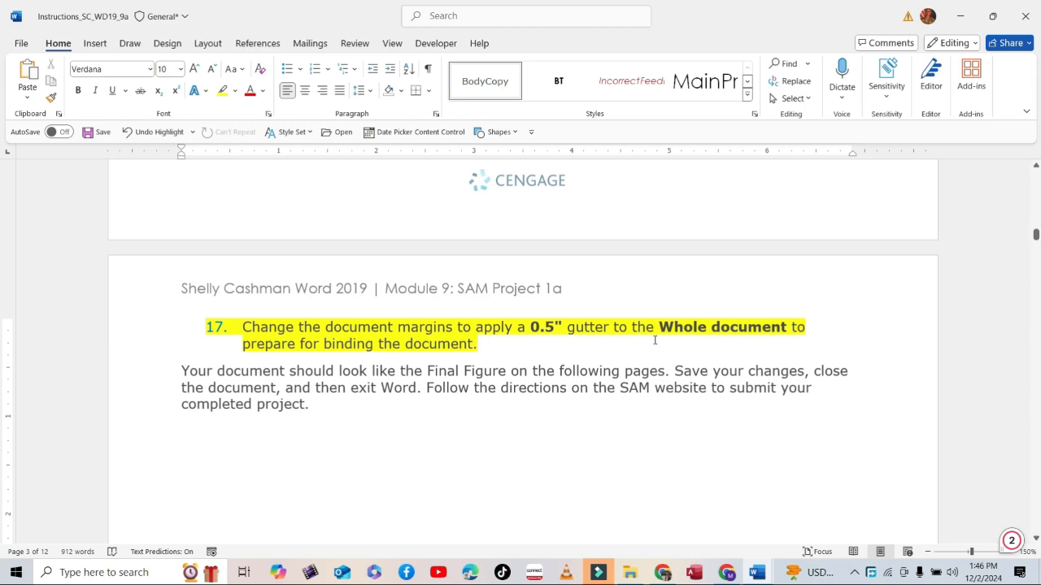
- In the report, set the page margins to a 0.5" gutter applied to the whole document, and save the report
{"action": "mouse_move", "coordinate": [757, 572]}
{"action": "left_click", "coordinate": [789, 508]}
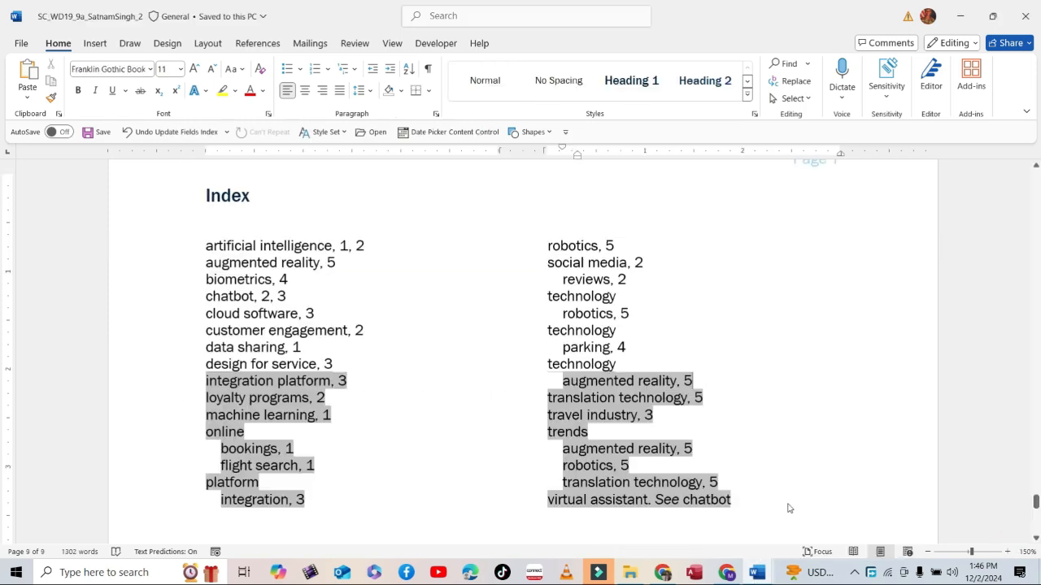
{"action": "left_click_drag", "start_coordinate": [1036, 501], "coordinate": [1036, 246]}
{"action": "left_click", "coordinate": [561, 254]}
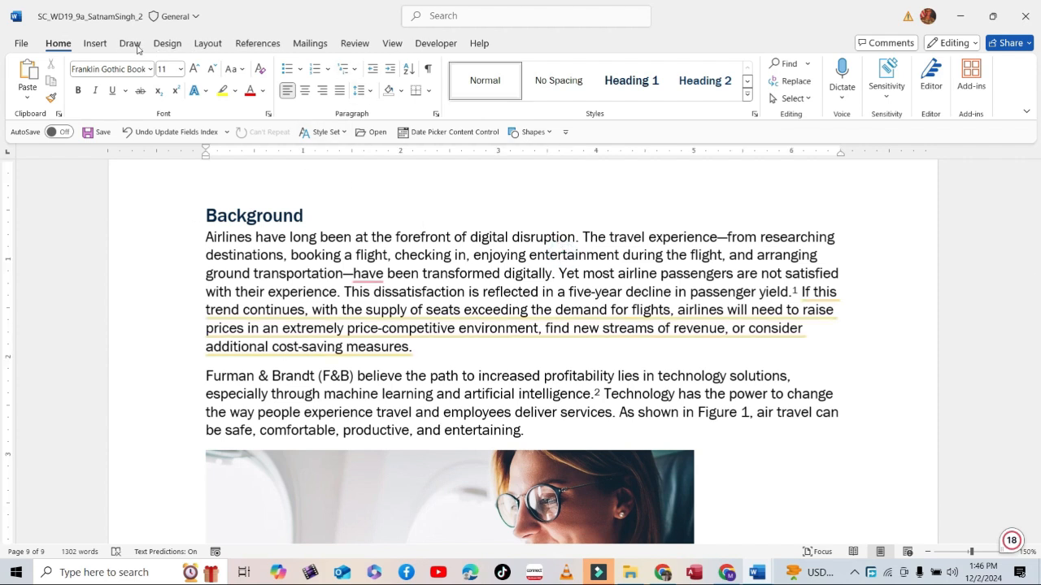
{"action": "left_click", "coordinate": [203, 44]}
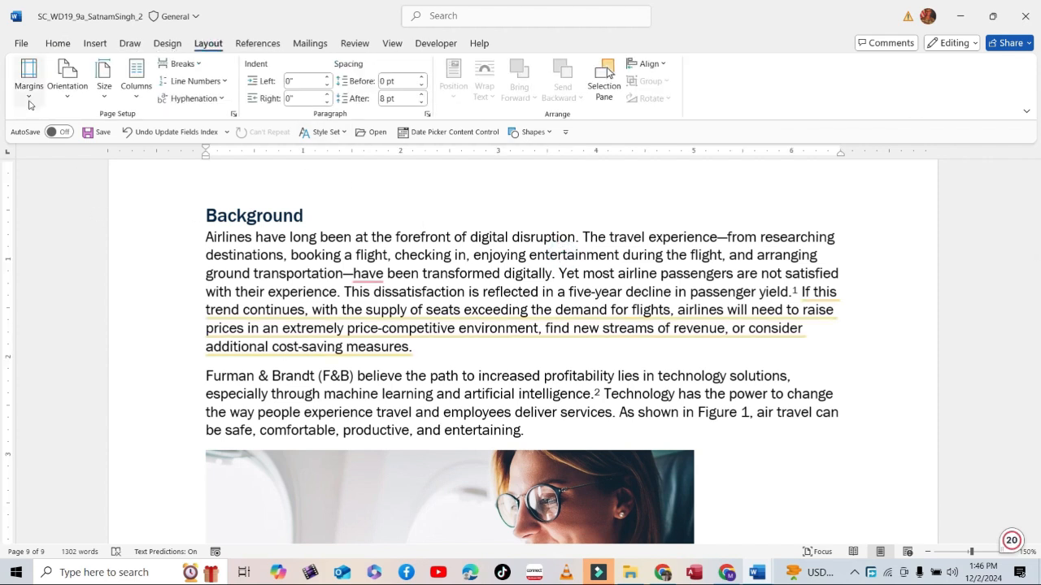
{"action": "left_click", "coordinate": [28, 96]}
{"action": "left_click", "coordinate": [77, 469]}
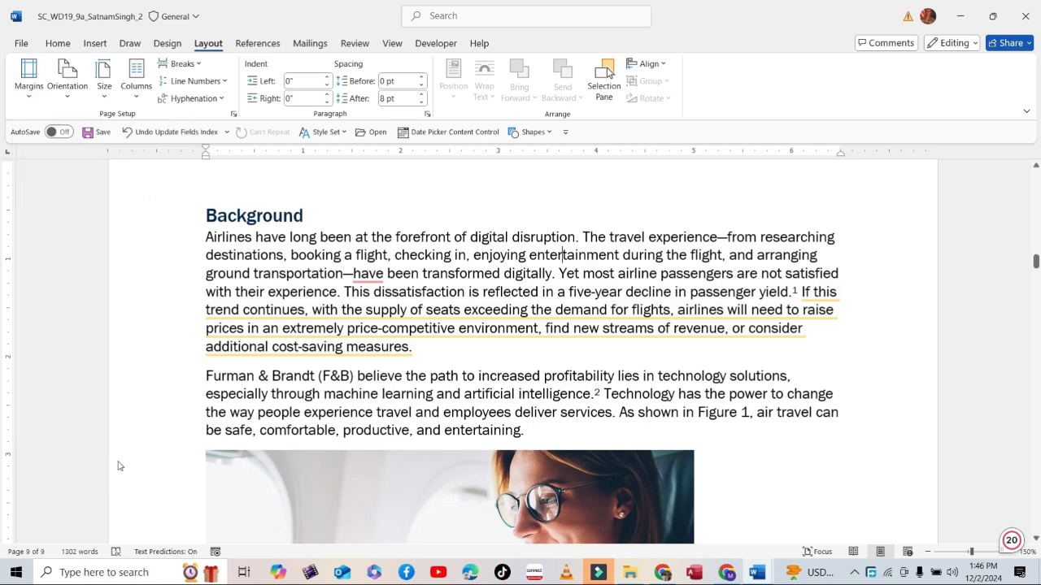
{"action": "double_click", "coordinate": [457, 178]}
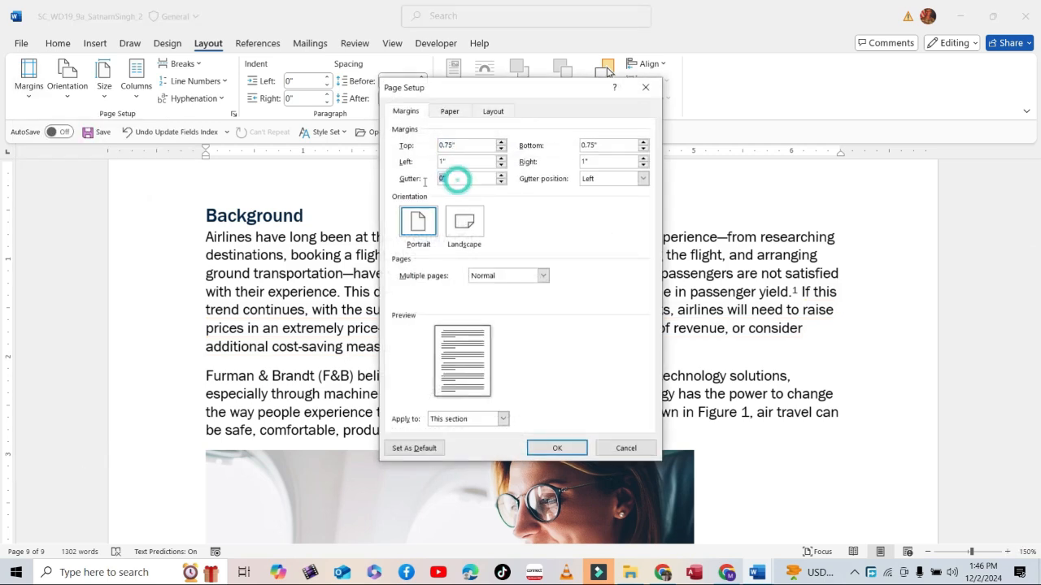
{"action": "type", "text": "0"}
{"action": "left_click", "coordinate": [502, 419]}
{"action": "left_click", "coordinate": [470, 450]}
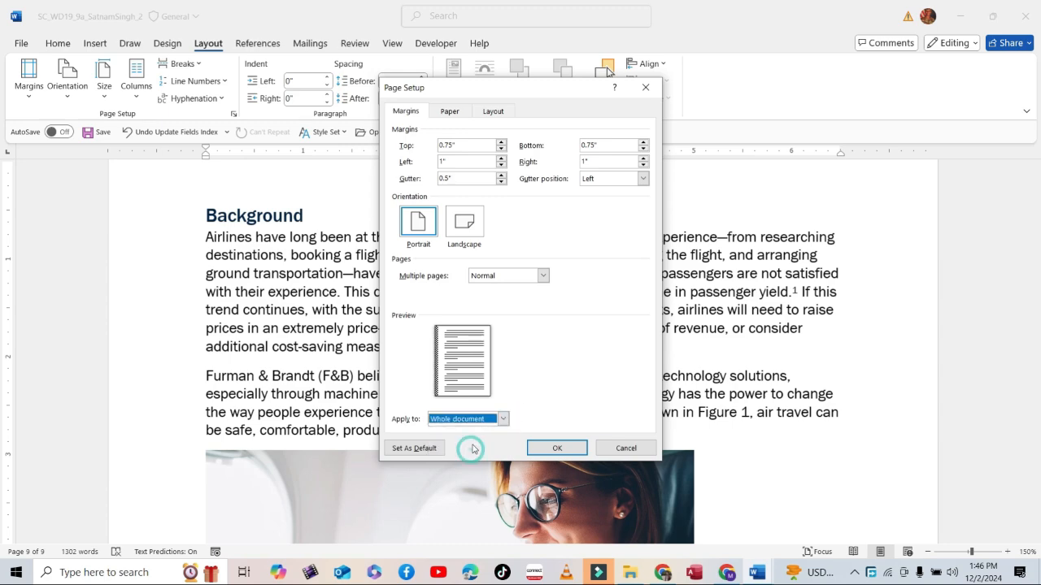
{"action": "left_click", "coordinate": [557, 449]}
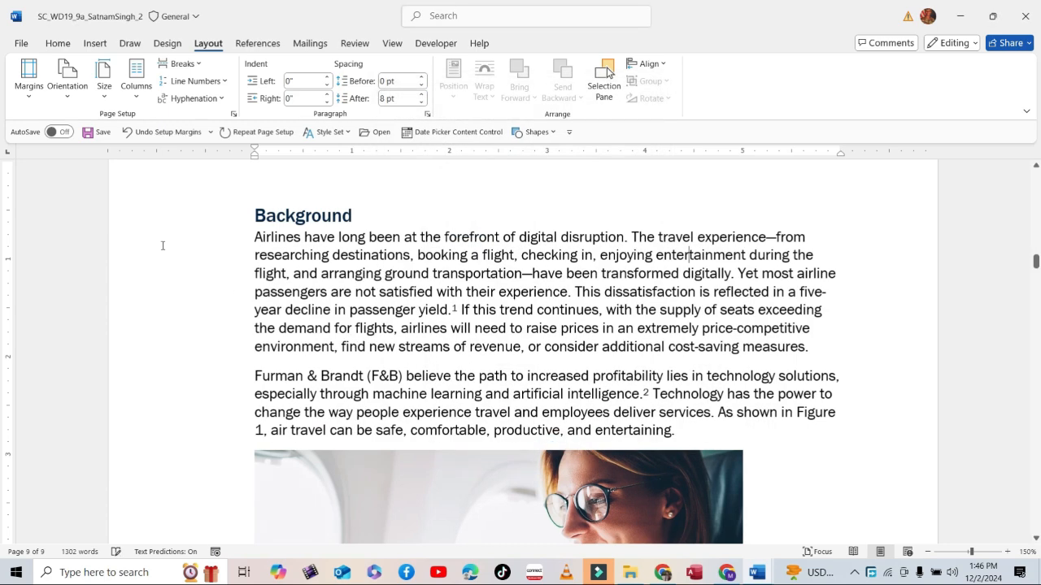
{"action": "left_click", "coordinate": [95, 128]}
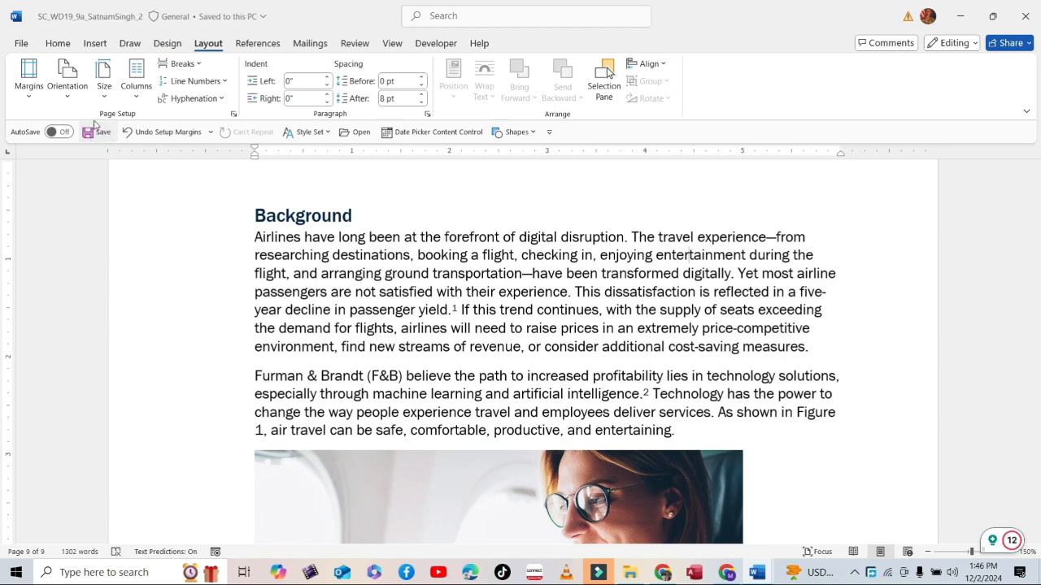
{"action": "left_click", "coordinate": [58, 43]}
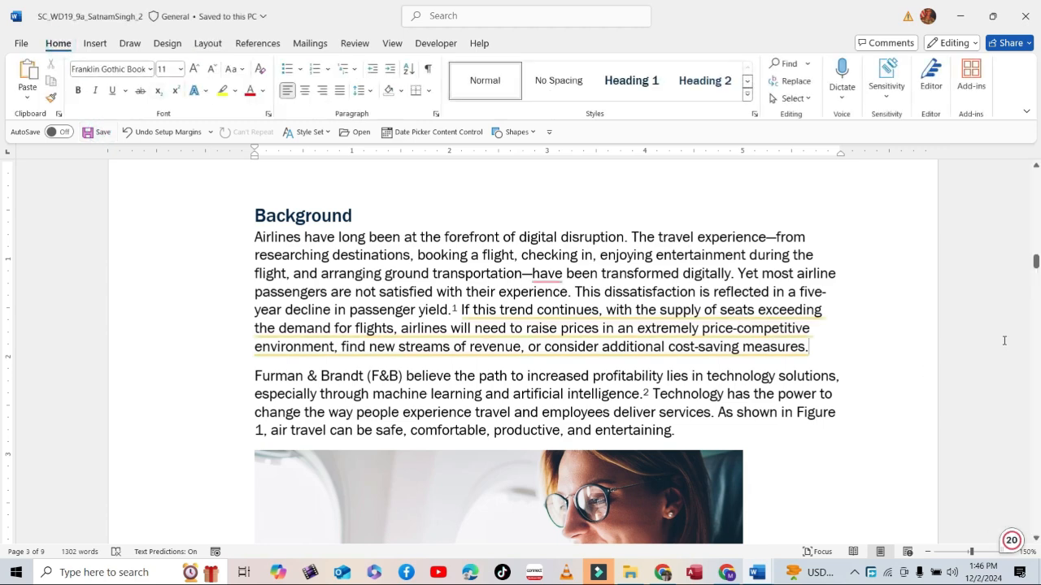
- Return to the instructions document and read the closing paragraph about saving the report and submitting it on the SAM website
{"action": "mouse_move", "coordinate": [757, 572]}
{"action": "left_click", "coordinate": [813, 504]}
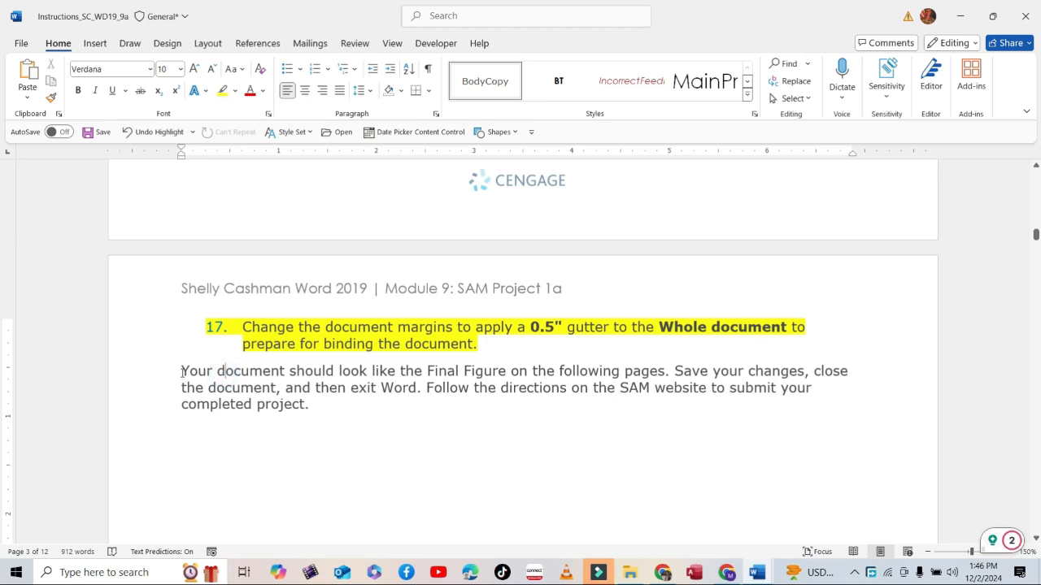
{"action": "left_click_drag", "start_coordinate": [182, 371], "coordinate": [332, 408]}
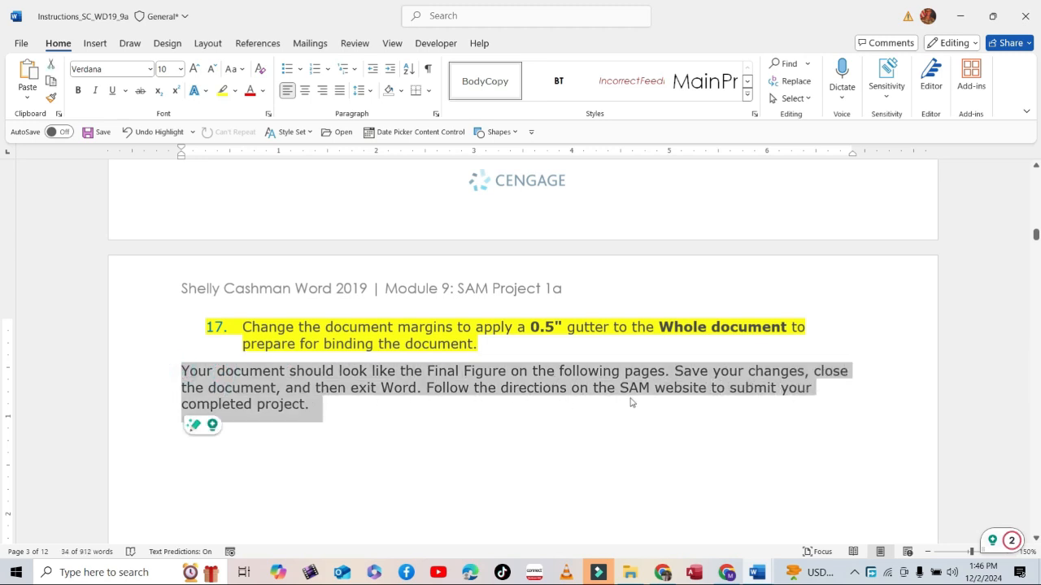
- Switch to the SAM project page in the browser and upload the completed report file from its folder in File Explorer
{"action": "mouse_move", "coordinate": [756, 570]}
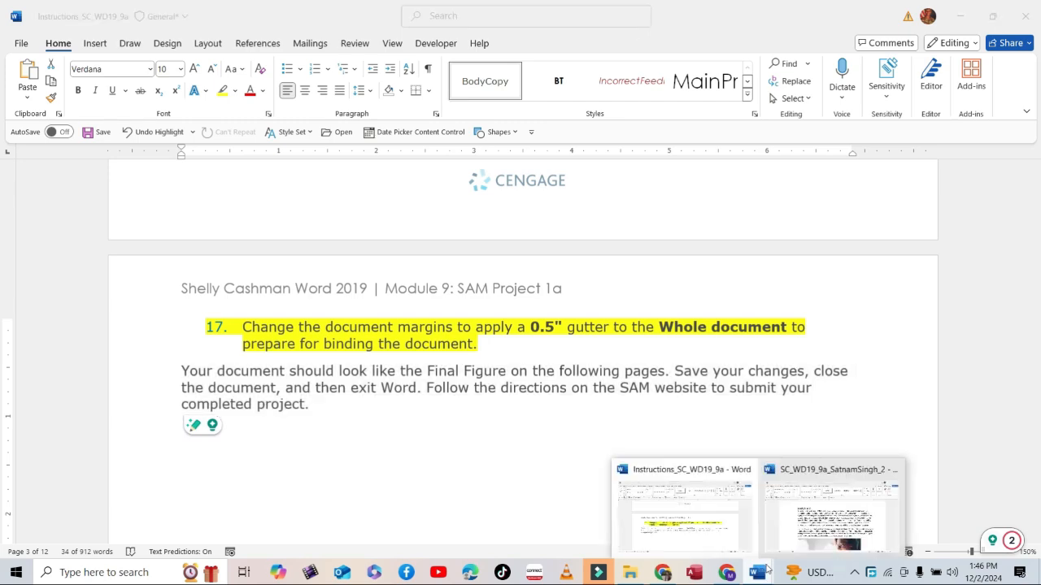
{"action": "left_click", "coordinate": [829, 502]}
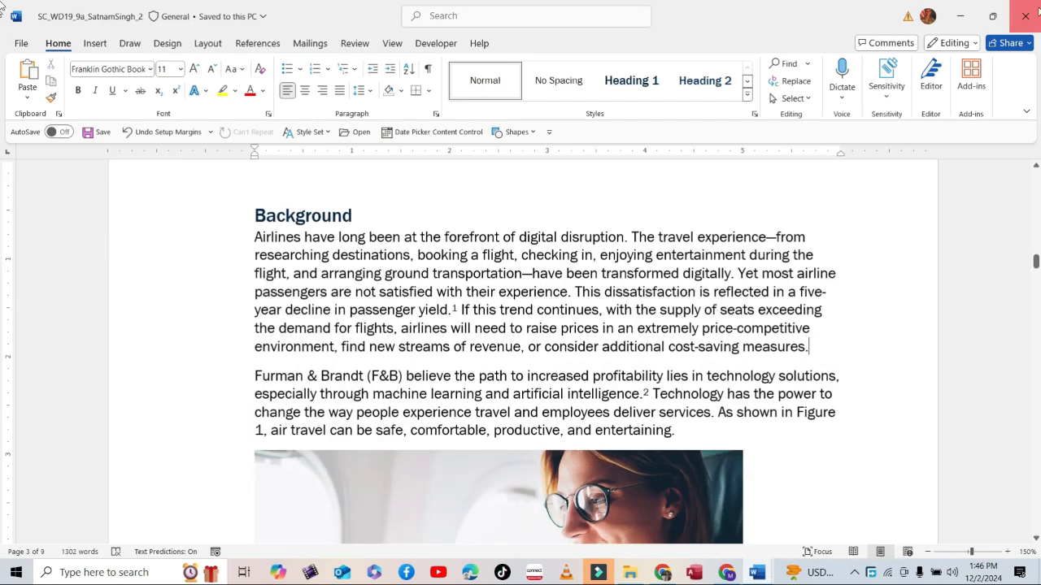
{"action": "key", "text": "alt+Tab"}
{"action": "left_click", "coordinate": [726, 573]}
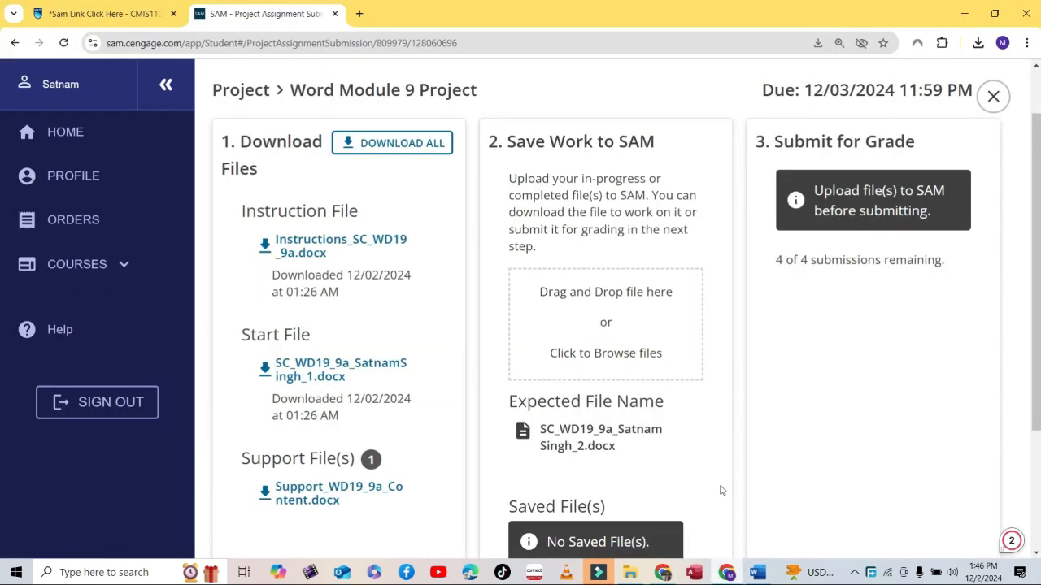
{"action": "left_click", "coordinate": [630, 572]}
{"action": "double_click", "coordinate": [292, 176]}
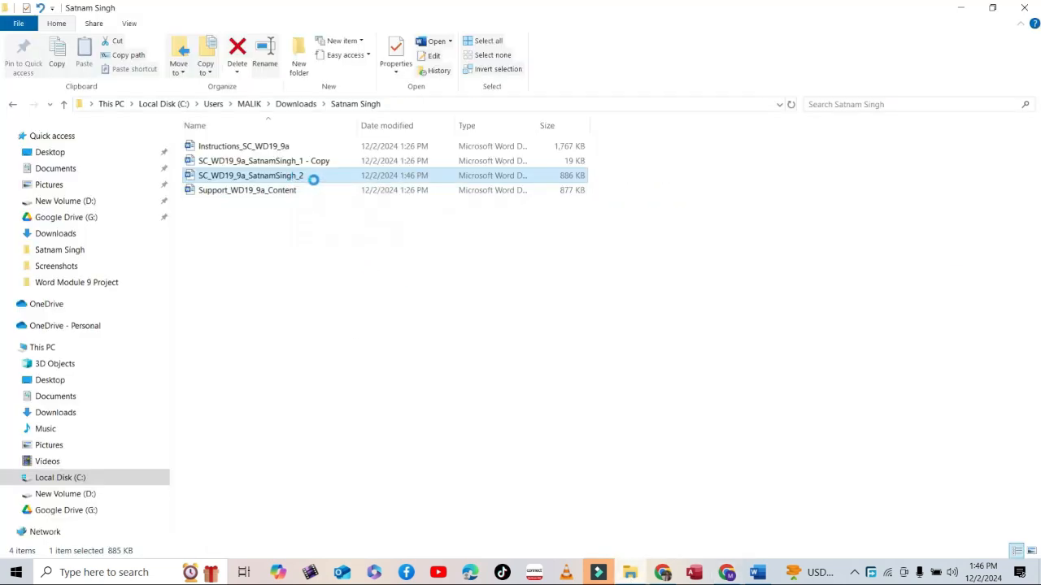
{"action": "left_click_drag", "start_coordinate": [309, 176], "coordinate": [617, 357]}
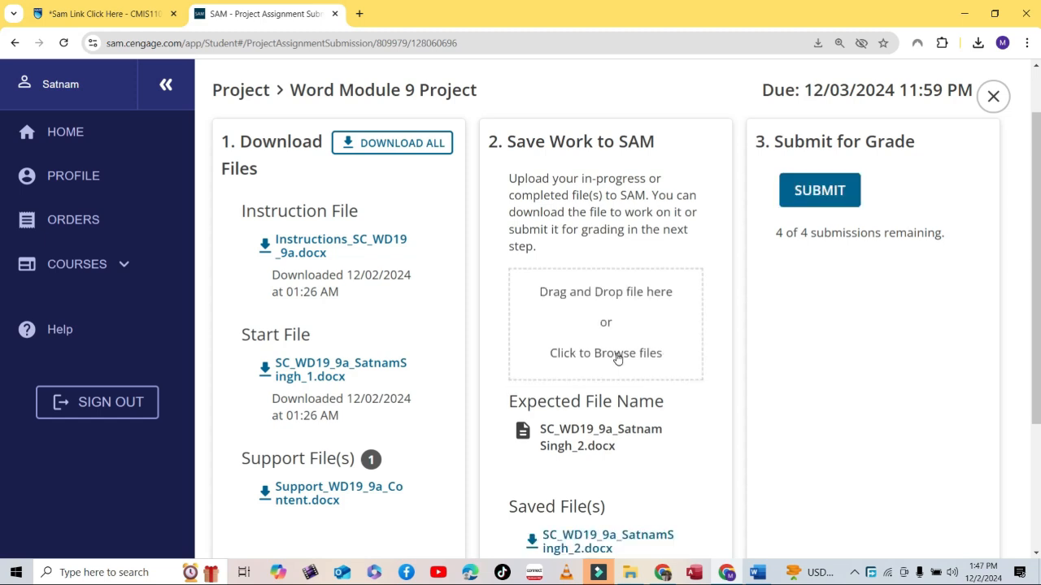
- Submit the uploaded report for grading, and download and open the graded summary report
{"action": "left_click", "coordinate": [817, 190]}
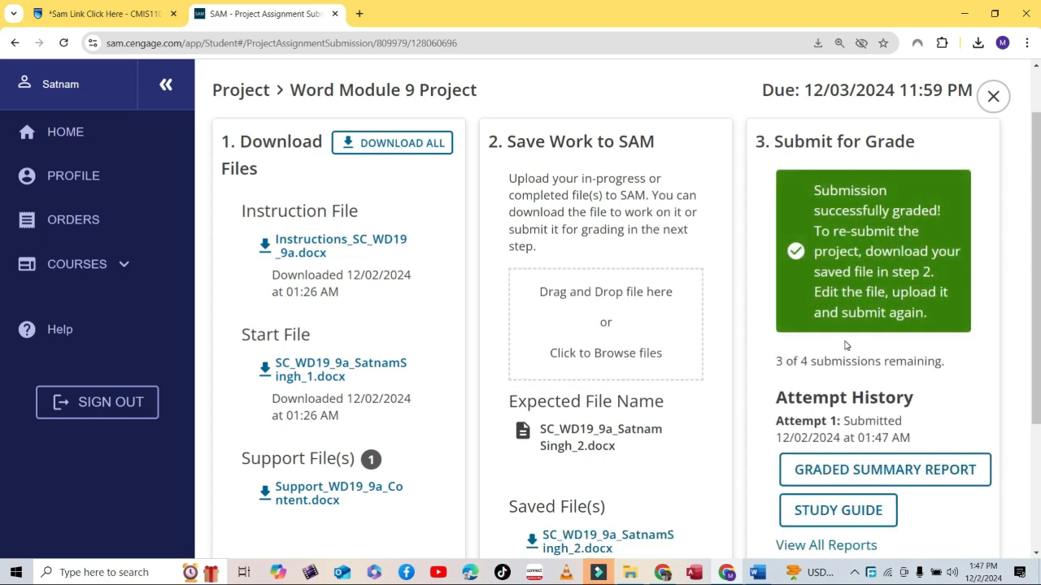
{"action": "left_click", "coordinate": [917, 473]}
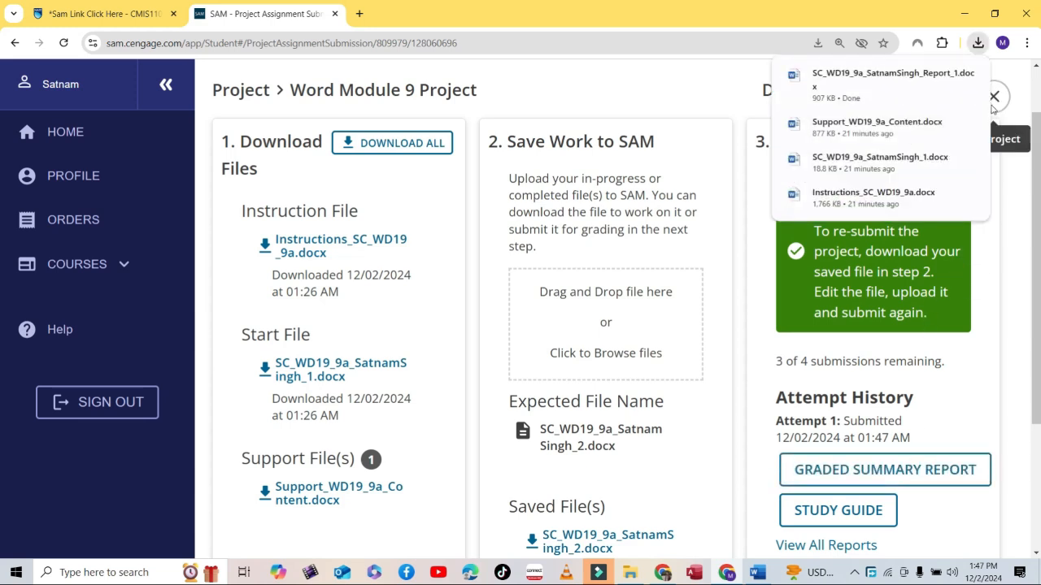
{"action": "left_click", "coordinate": [942, 76]}
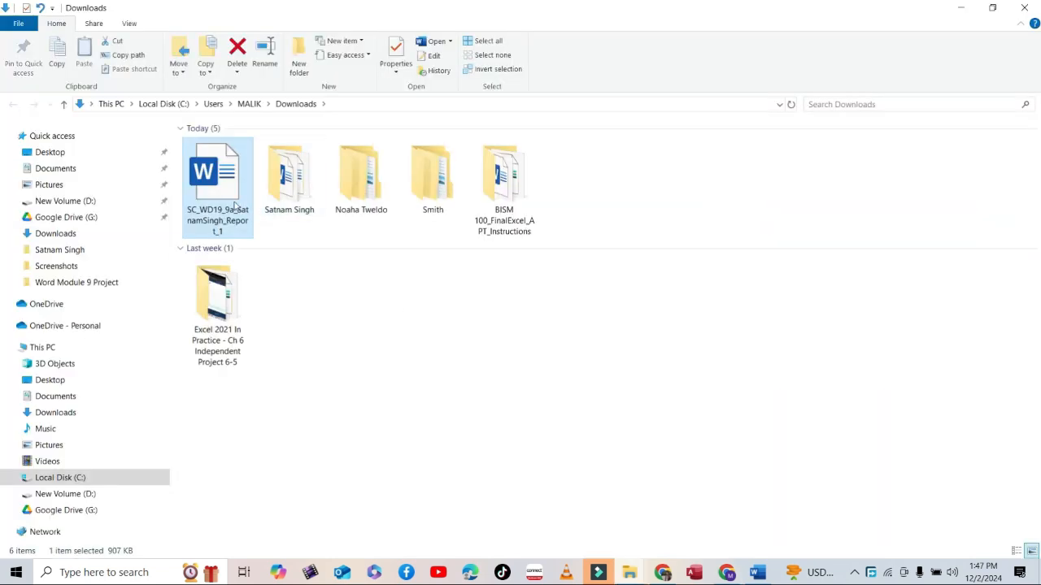
{"action": "double_click", "coordinate": [219, 205]}
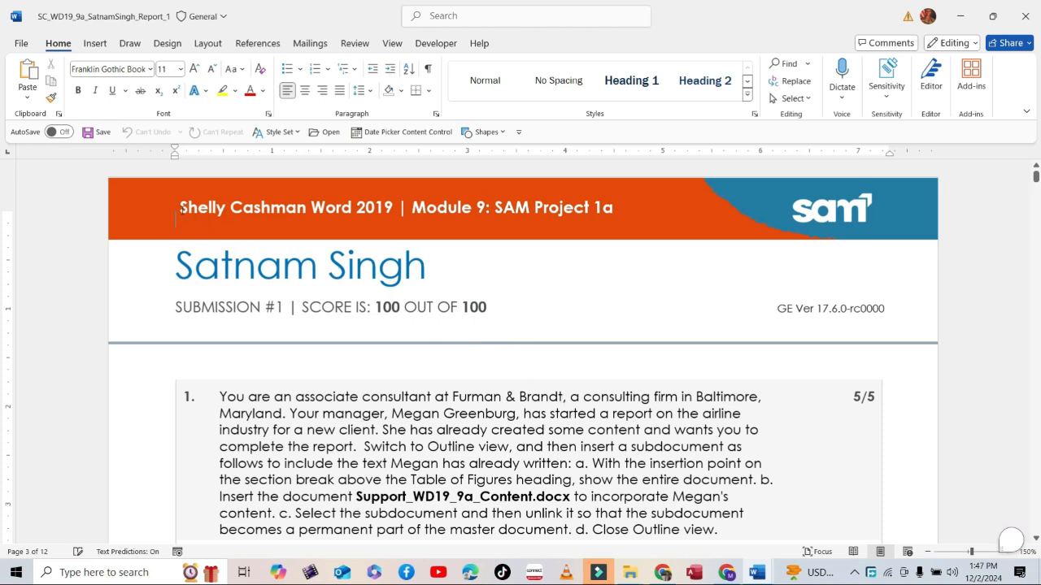
- Examine the graded report's overall score and the points awarded for each project step
{"action": "left_click_drag", "start_coordinate": [181, 209], "coordinate": [623, 216]}
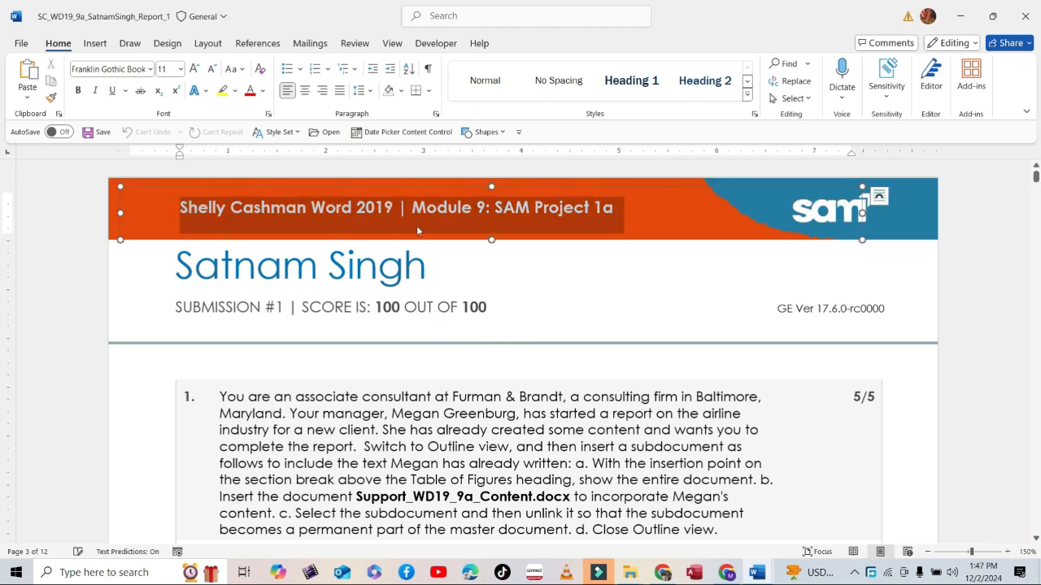
{"action": "left_click", "coordinate": [386, 308]}
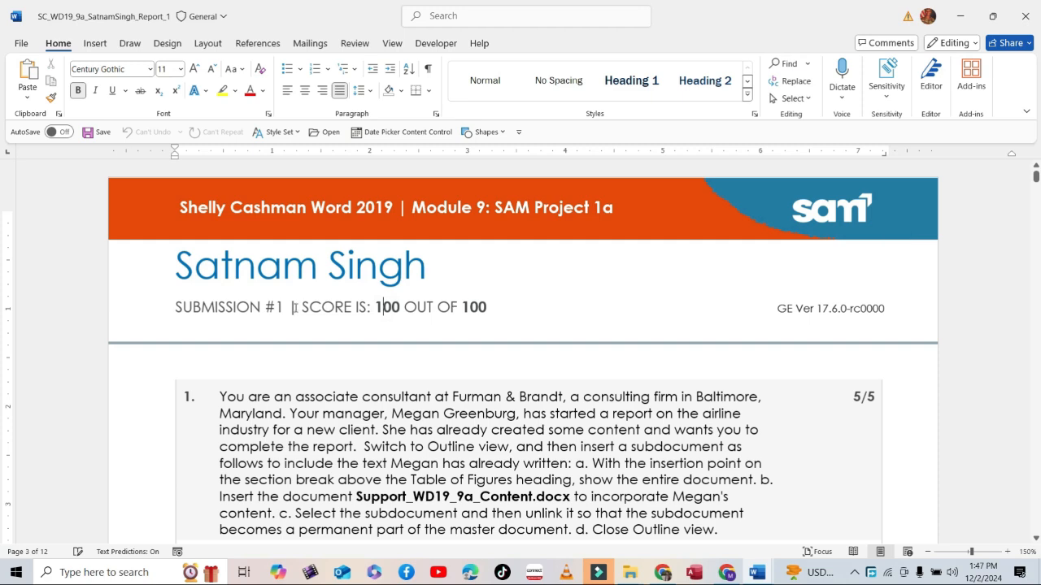
{"action": "left_click_drag", "start_coordinate": [299, 307], "coordinate": [487, 307]}
{"action": "left_click", "coordinate": [388, 398]}
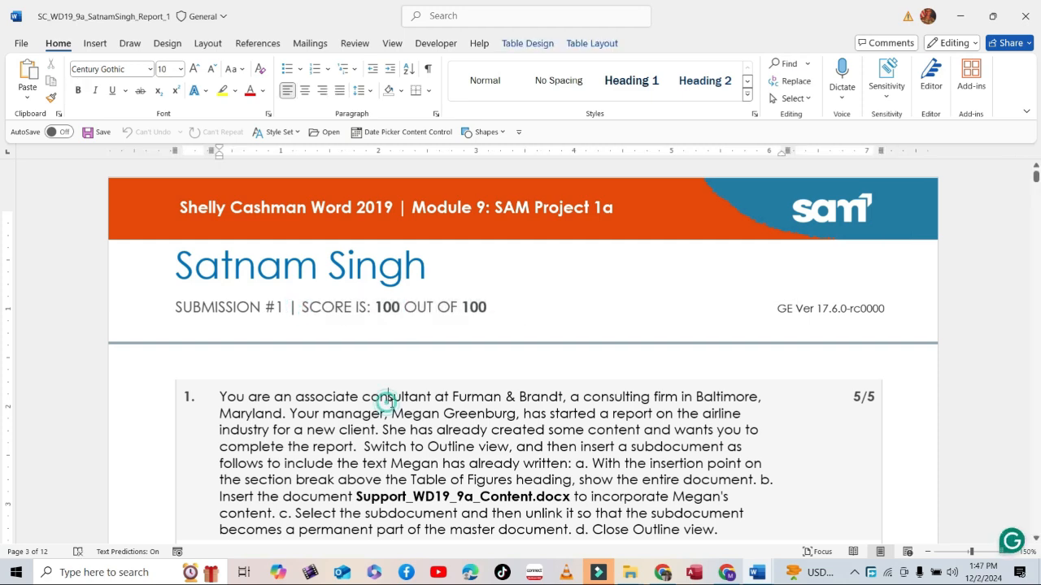
{"action": "scroll", "coordinate": [585, 411], "scroll_direction": "down", "scroll_amount": 1}
{"action": "scroll", "coordinate": [584, 411], "scroll_direction": "down", "scroll_amount": 1}
{"action": "scroll", "coordinate": [595, 396], "scroll_direction": "down", "scroll_amount": 7}
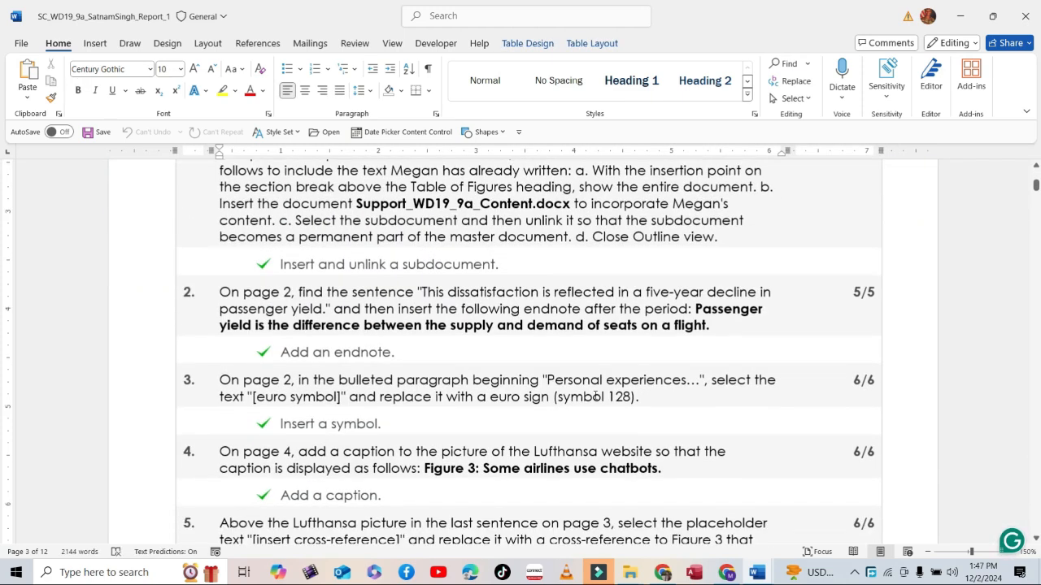
{"action": "scroll", "coordinate": [595, 395], "scroll_direction": "down", "scroll_amount": 7}
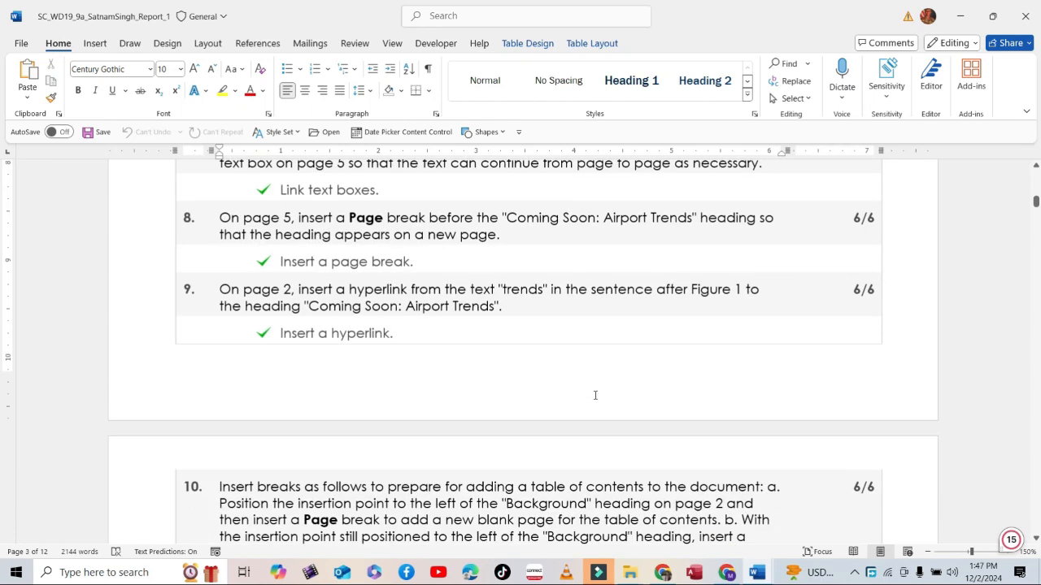
- Read the graded results for project steps 10 to 16, skim the attached case study, and return to the report's score header
{"action": "scroll", "coordinate": [596, 395], "scroll_direction": "down", "scroll_amount": 8}
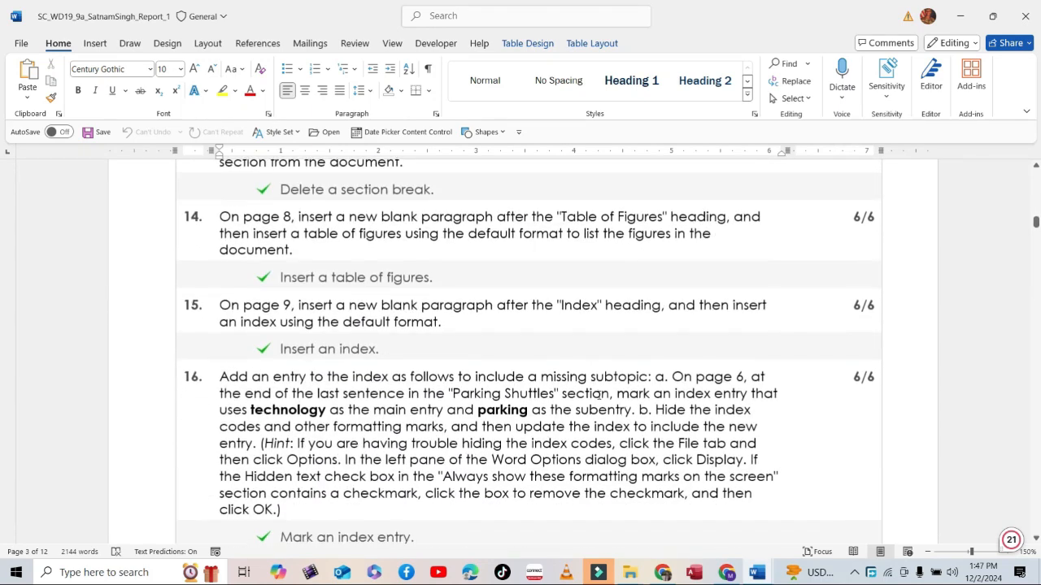
{"action": "scroll", "coordinate": [603, 396], "scroll_direction": "down", "scroll_amount": 7}
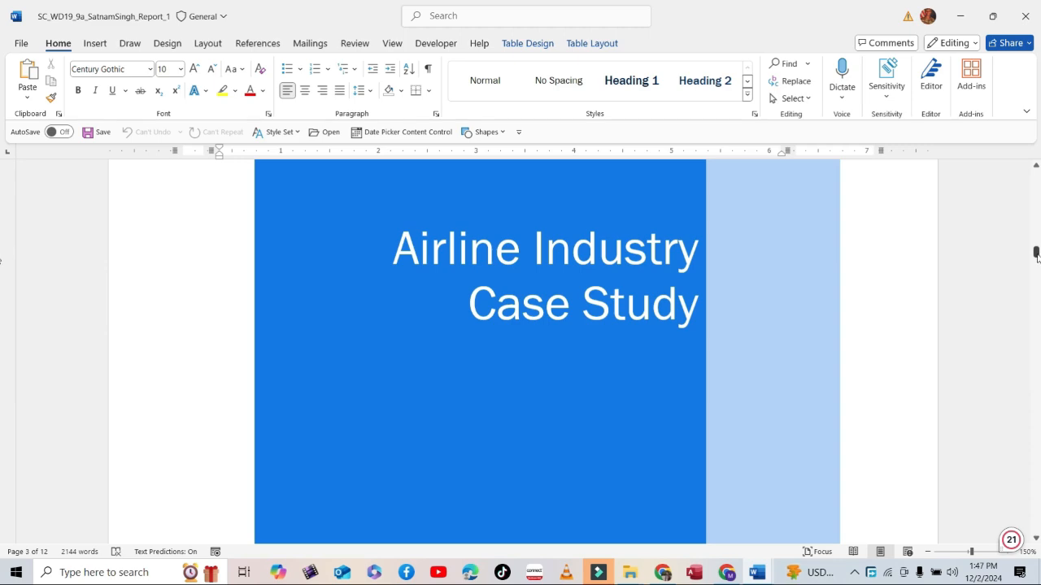
{"action": "left_click_drag", "start_coordinate": [1036, 256], "coordinate": [1040, 296]}
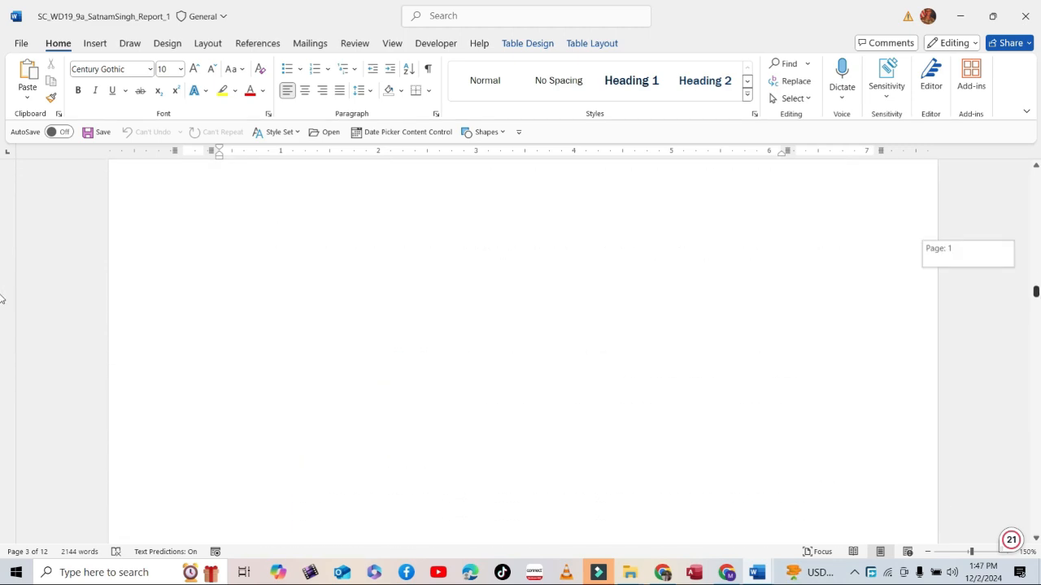
{"action": "left_click_drag", "start_coordinate": [3, 235], "coordinate": [2, 181]}
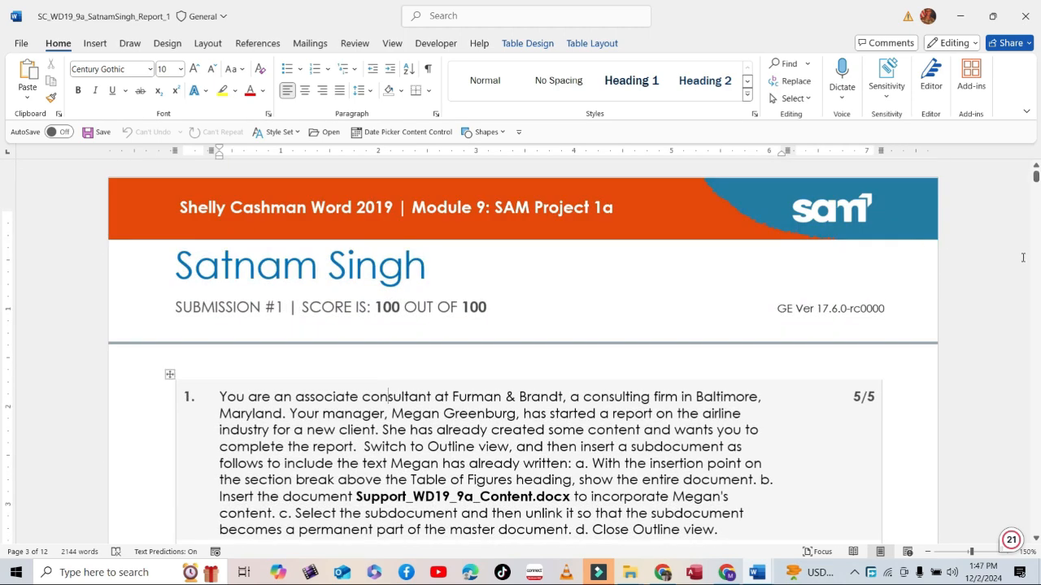
{"action": "left_click", "coordinate": [989, 313]}
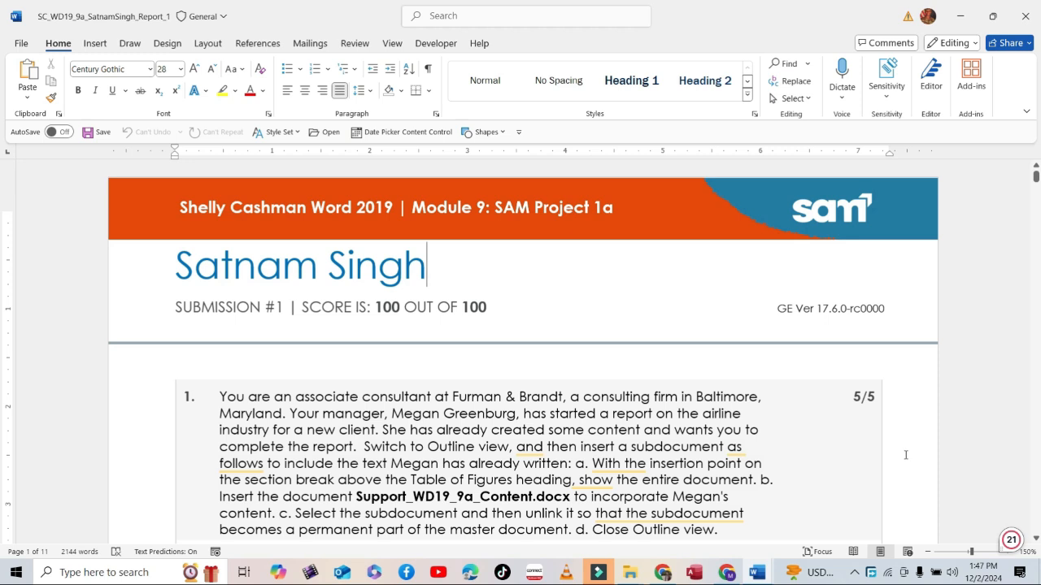
{"action": "left_click", "coordinate": [853, 572]}
{"action": "left_click", "coordinate": [851, 520]}
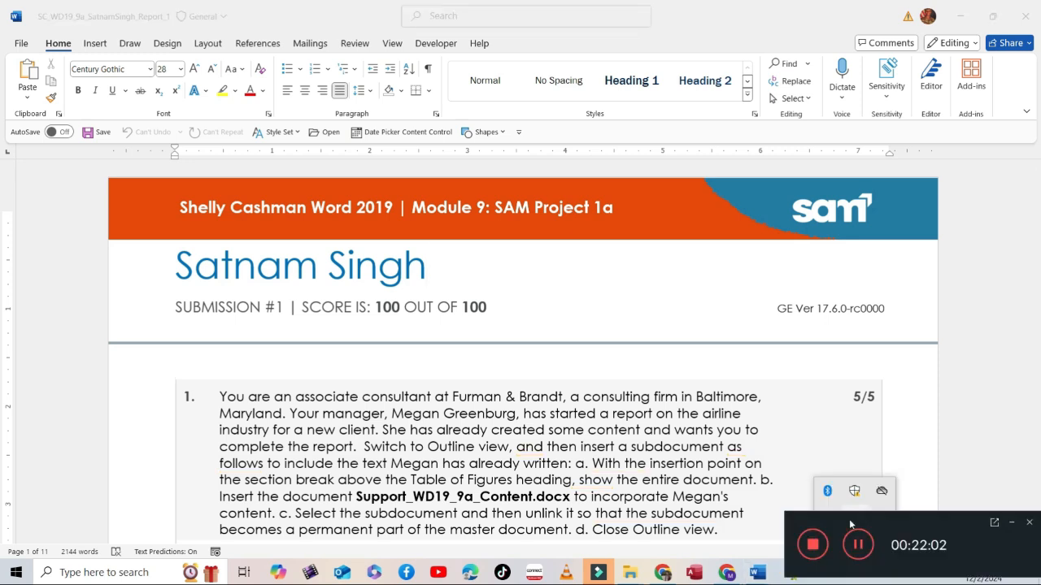
{"action": "left_click", "coordinate": [812, 545]}
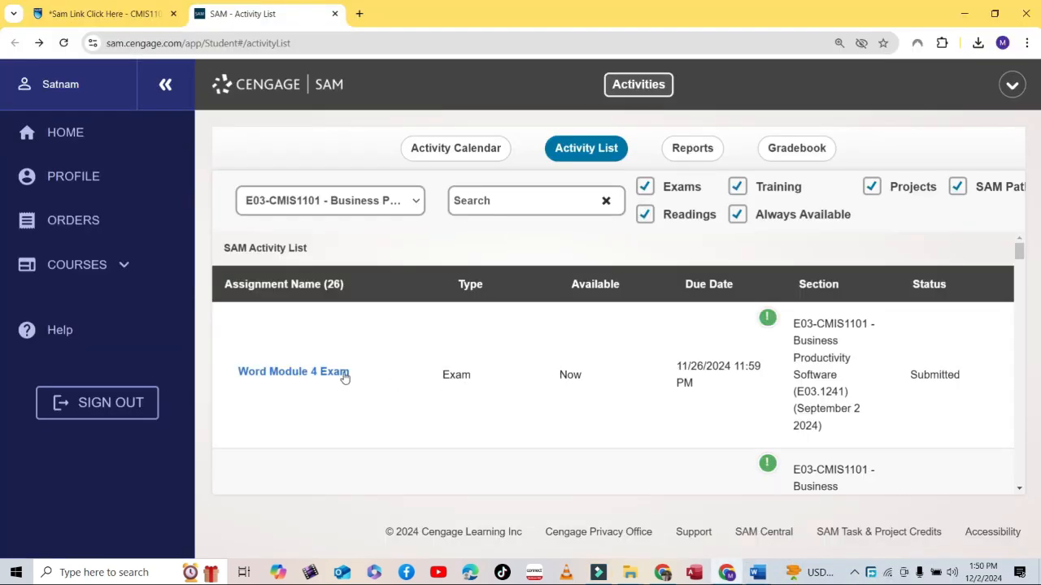
- Check the due dates and submission status of the Word Module 9 Exam and Word Module 9 Project in the SAM activity list
{"action": "scroll", "coordinate": [344, 377], "scroll_direction": "down", "scroll_amount": 3}
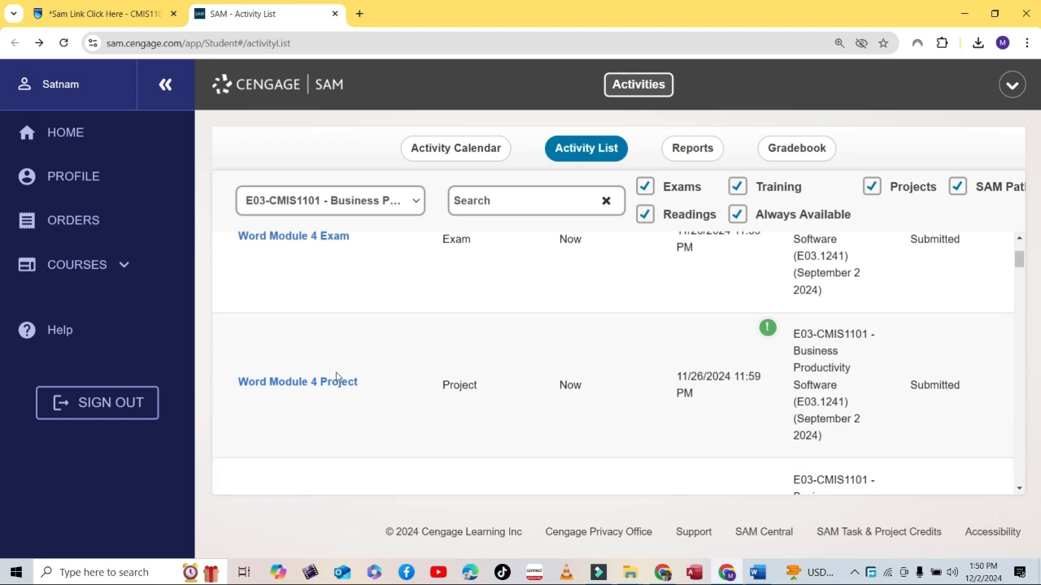
{"action": "scroll", "coordinate": [336, 376], "scroll_direction": "down", "scroll_amount": 3}
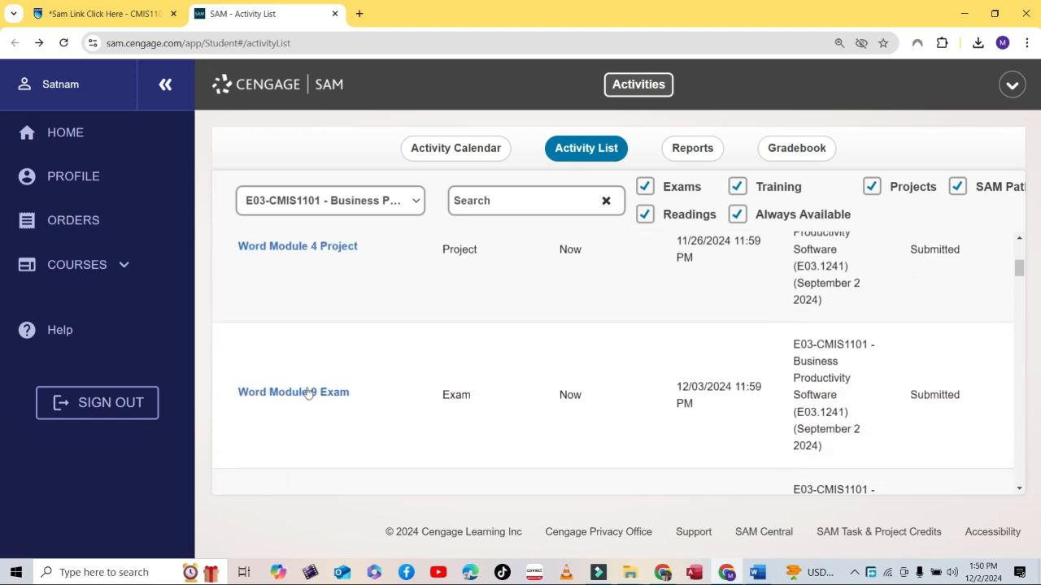
{"action": "scroll", "coordinate": [434, 401], "scroll_direction": "down", "scroll_amount": 1}
{"action": "scroll", "coordinate": [488, 391], "scroll_direction": "down", "scroll_amount": 1}
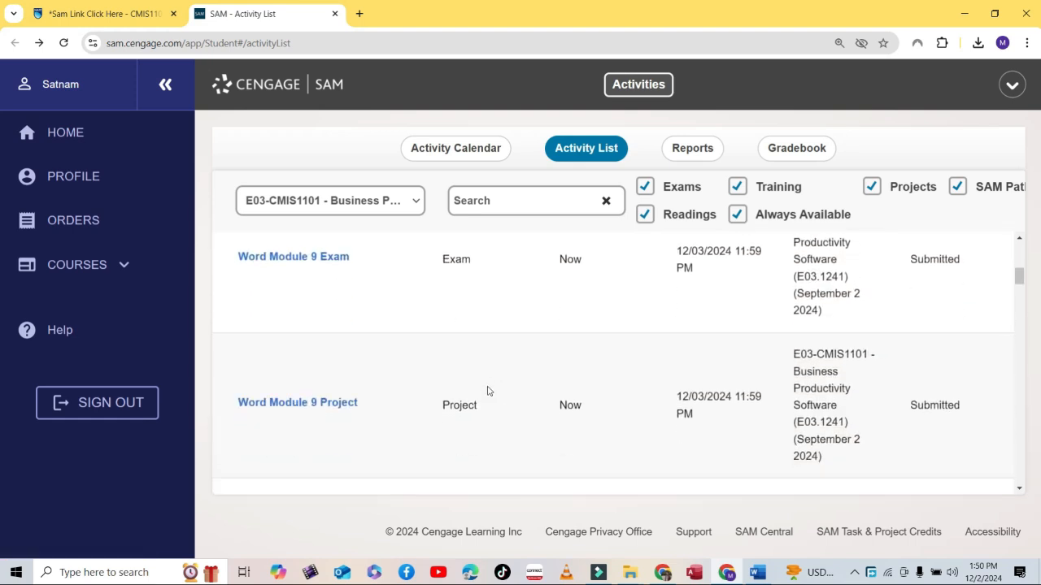
{"action": "scroll", "coordinate": [332, 396], "scroll_direction": "down", "scroll_amount": 1}
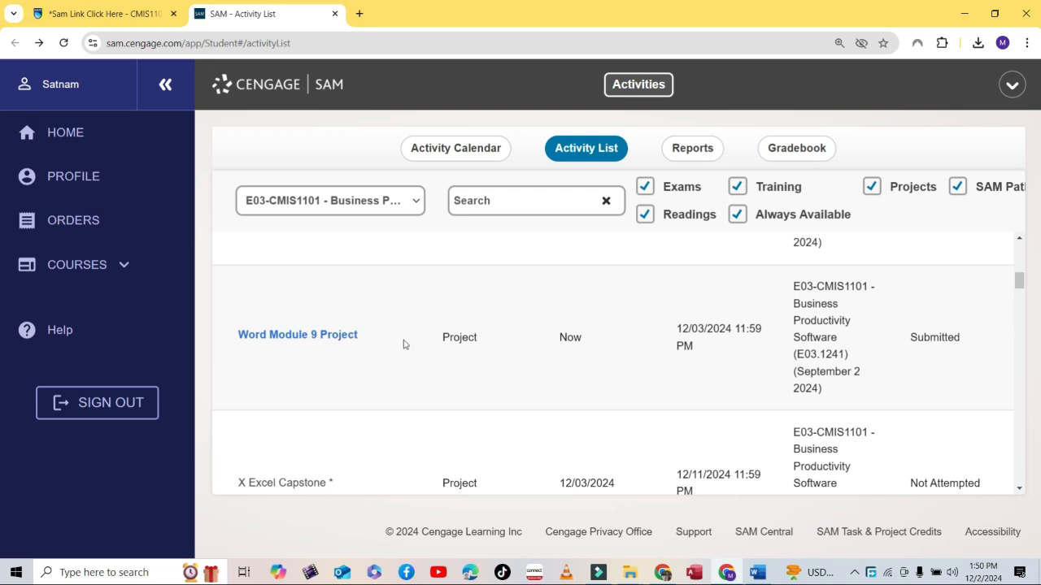
{"action": "scroll", "coordinate": [569, 357], "scroll_direction": "down", "scroll_amount": 1}
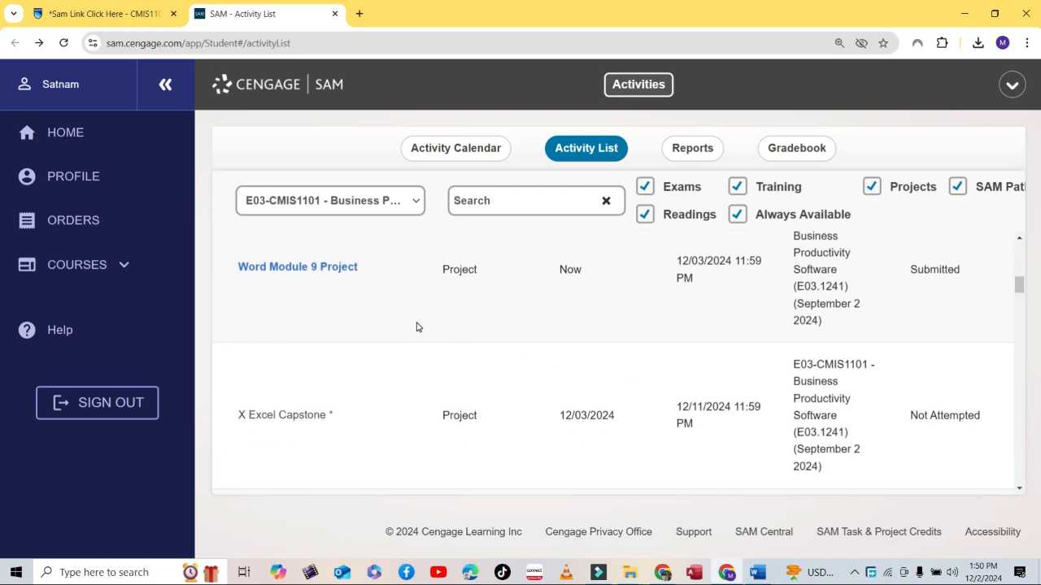
{"action": "scroll", "coordinate": [422, 332], "scroll_direction": "up", "scroll_amount": 1}
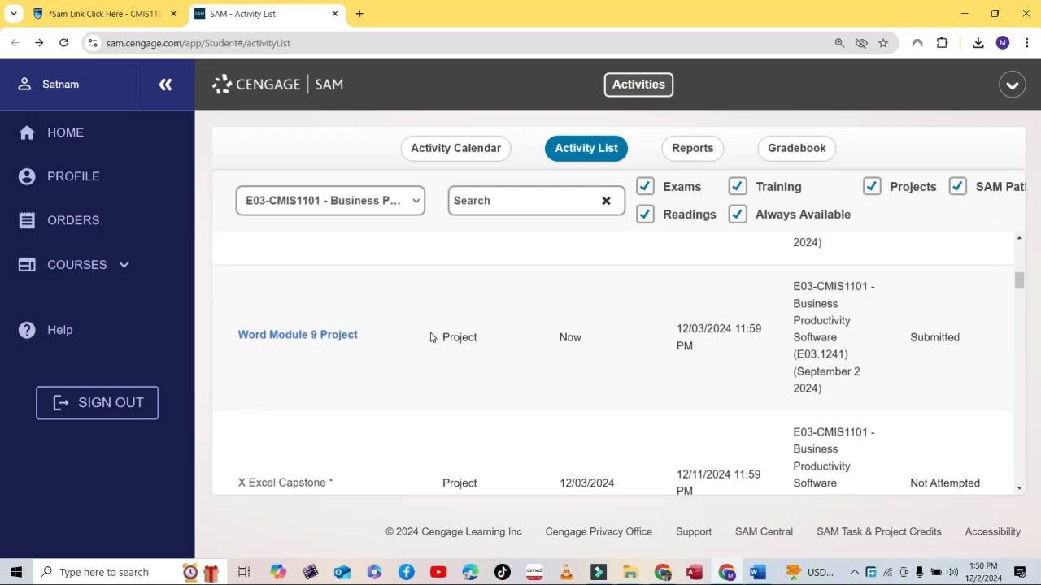
{"action": "scroll", "coordinate": [402, 344], "scroll_direction": "down", "scroll_amount": 1}
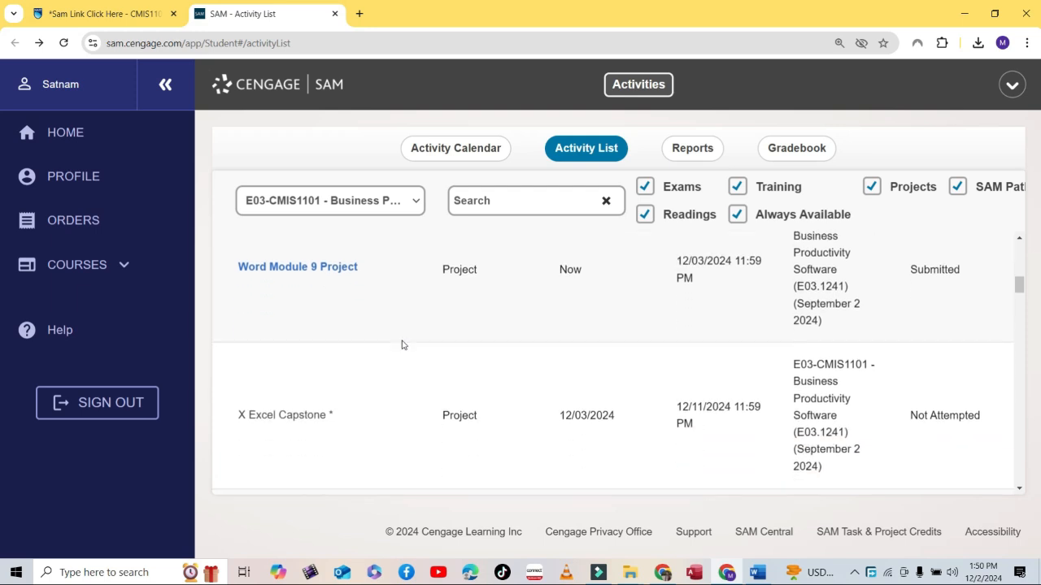
{"action": "scroll", "coordinate": [401, 345], "scroll_direction": "up", "scroll_amount": 3}
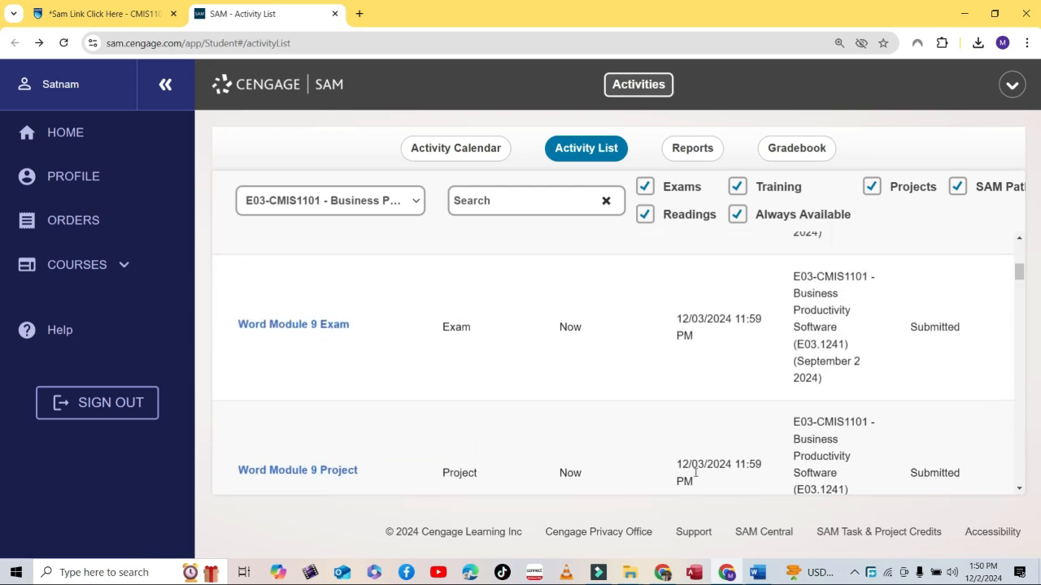
- Switch to the Screenshots folder in File Explorer and open the image Screenshot (3784)
{"action": "left_click", "coordinate": [631, 579]}
{"action": "left_click", "coordinate": [712, 524]}
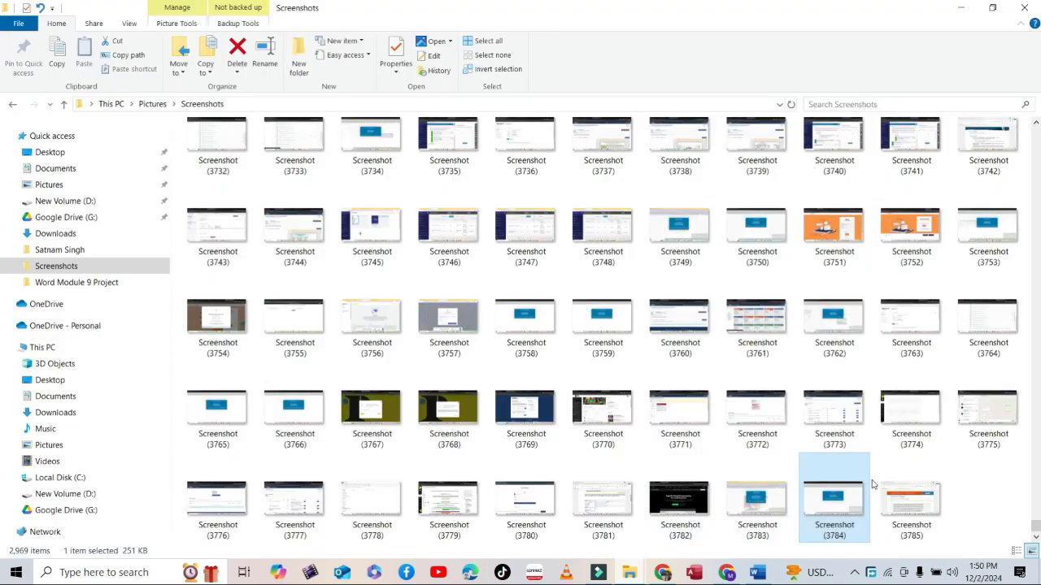
{"action": "double_click", "coordinate": [826, 502]}
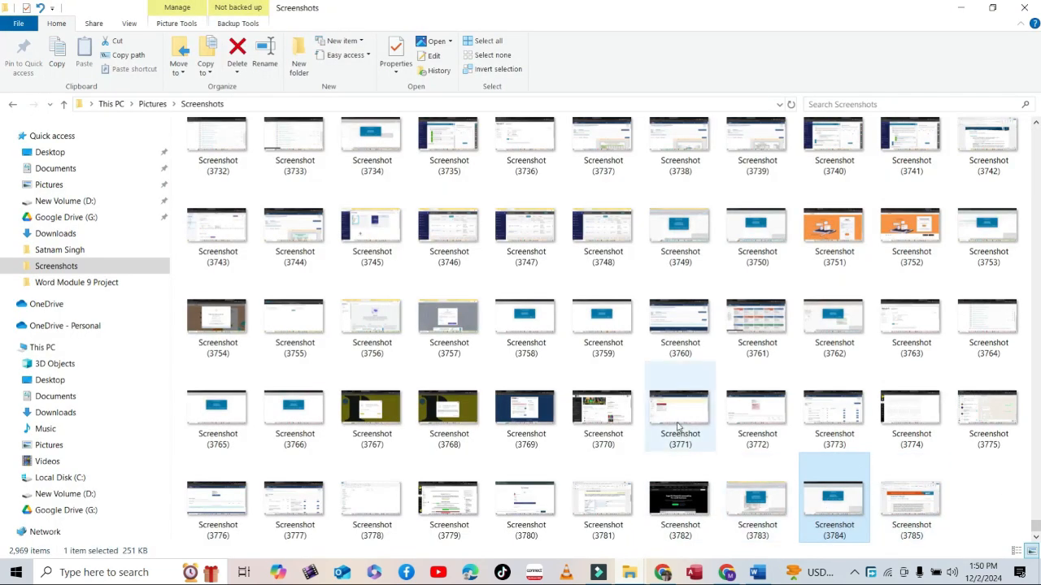